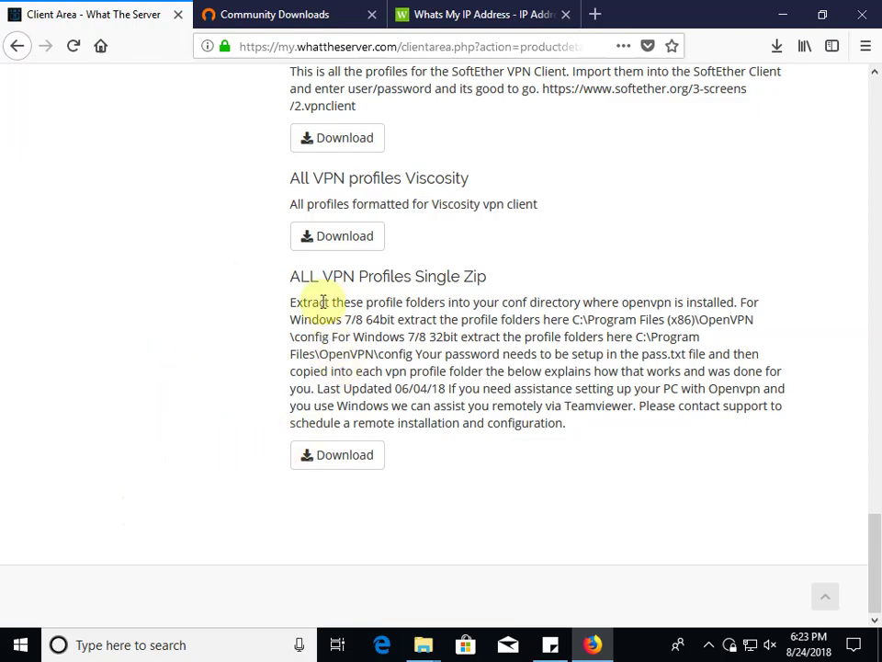
Review the Client Area downloads and highlight the ALL VPN Profiles Single Zip heading
{"action": "scroll", "coordinate": [348, 361], "scroll_direction": "up", "scroll_amount": 10}
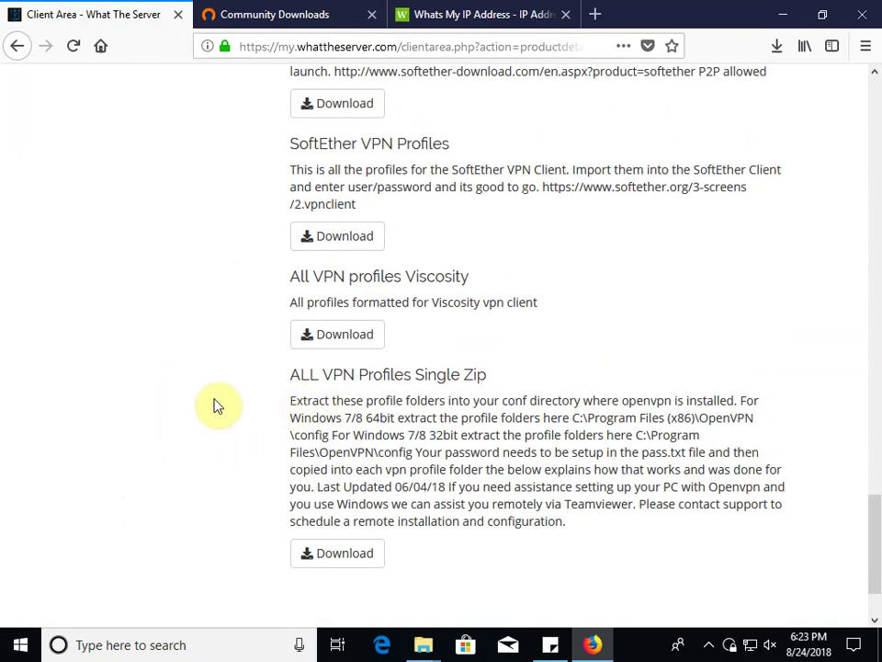
{"action": "scroll", "coordinate": [184, 423], "scroll_direction": "up", "scroll_amount": 15}
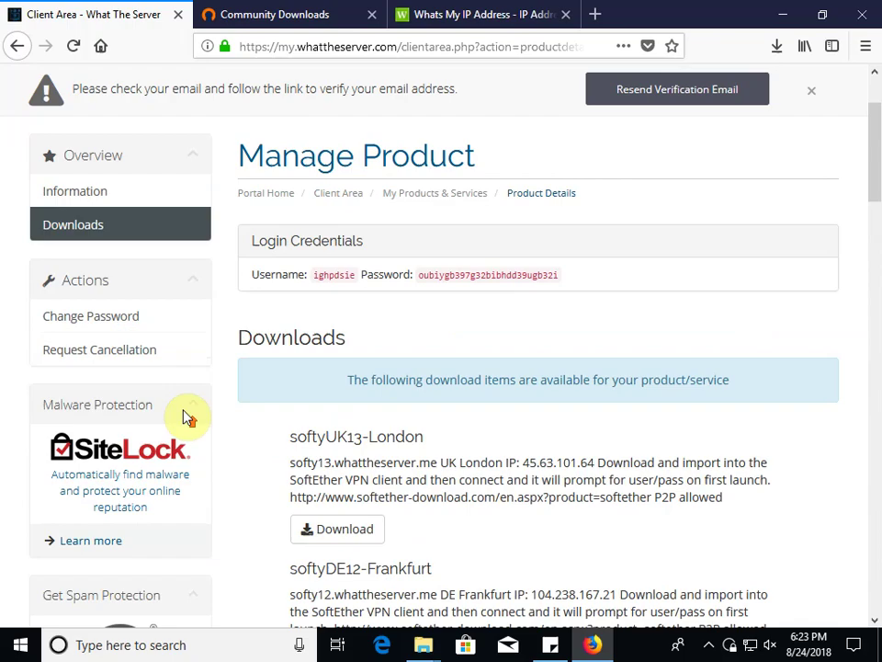
{"action": "scroll", "coordinate": [276, 520], "scroll_direction": "down", "scroll_amount": 17}
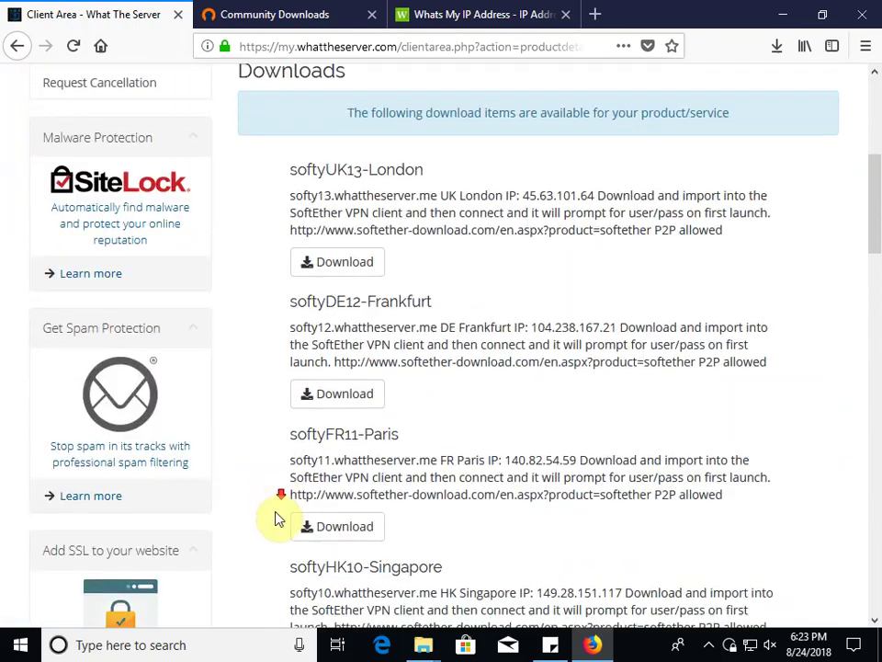
{"action": "scroll", "coordinate": [280, 517], "scroll_direction": "down", "scroll_amount": 10}
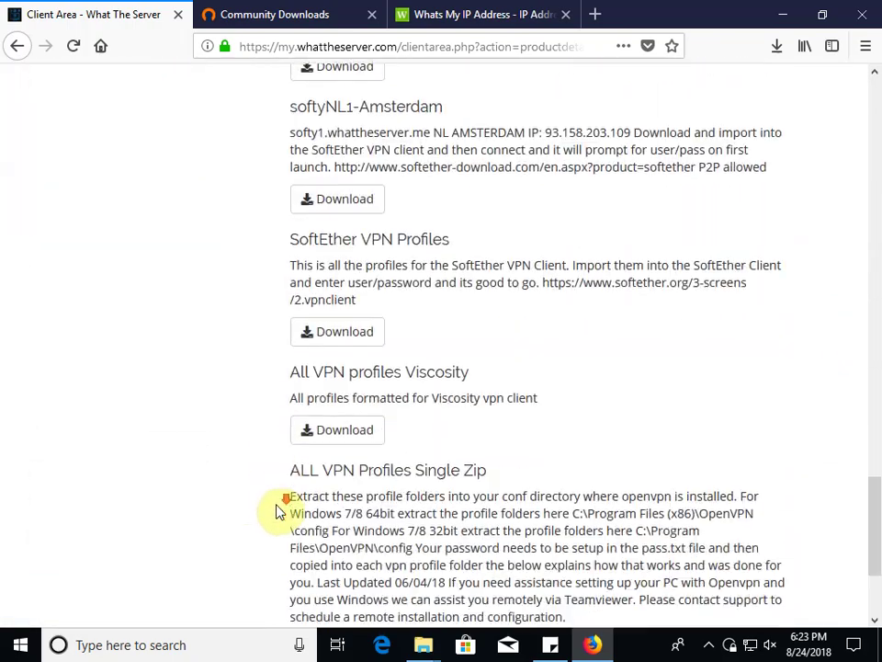
{"action": "left_click_drag", "start_coordinate": [292, 274], "coordinate": [470, 274]}
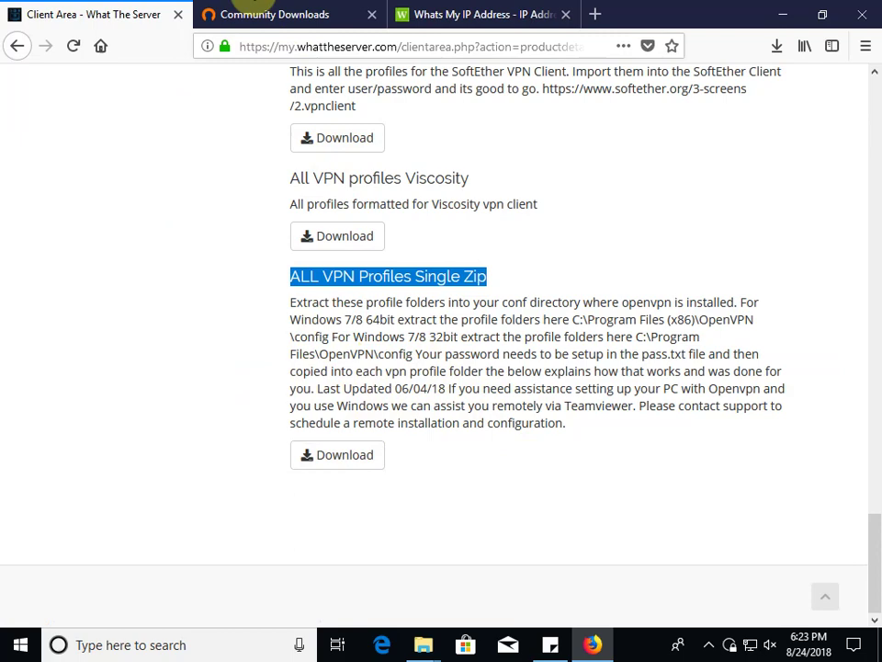
Go to OpenVPN Community Downloads and find the OpenVPN 2.4.6 release
{"action": "left_click", "coordinate": [276, 14]}
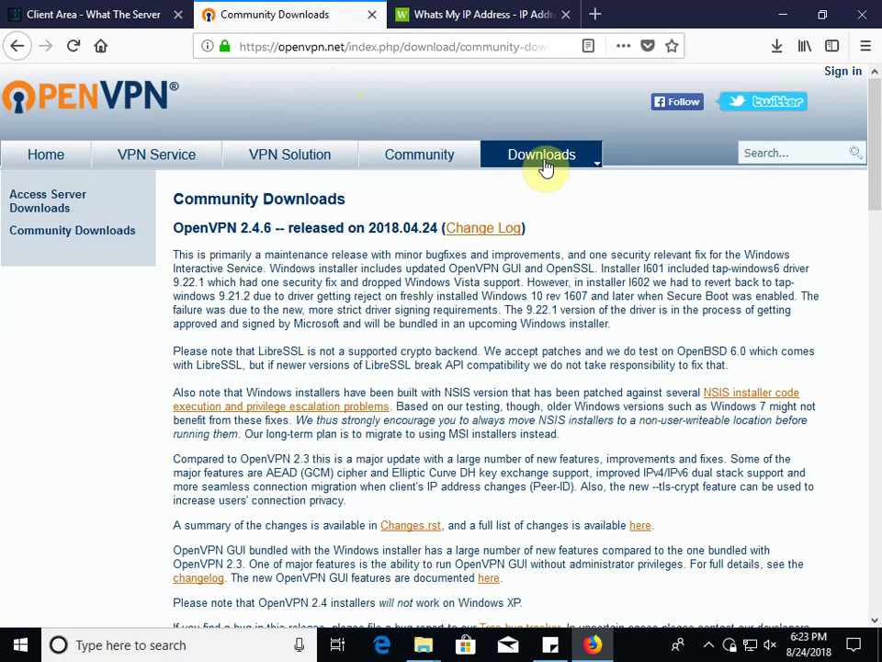
{"action": "mouse_move", "coordinate": [558, 163]}
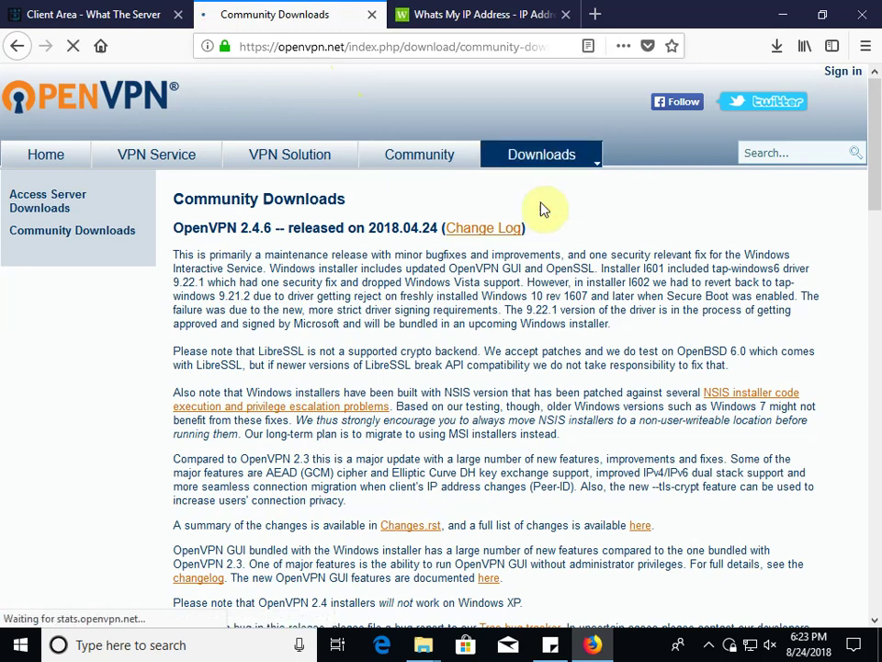
{"action": "left_click_drag", "start_coordinate": [176, 227], "coordinate": [278, 228]}
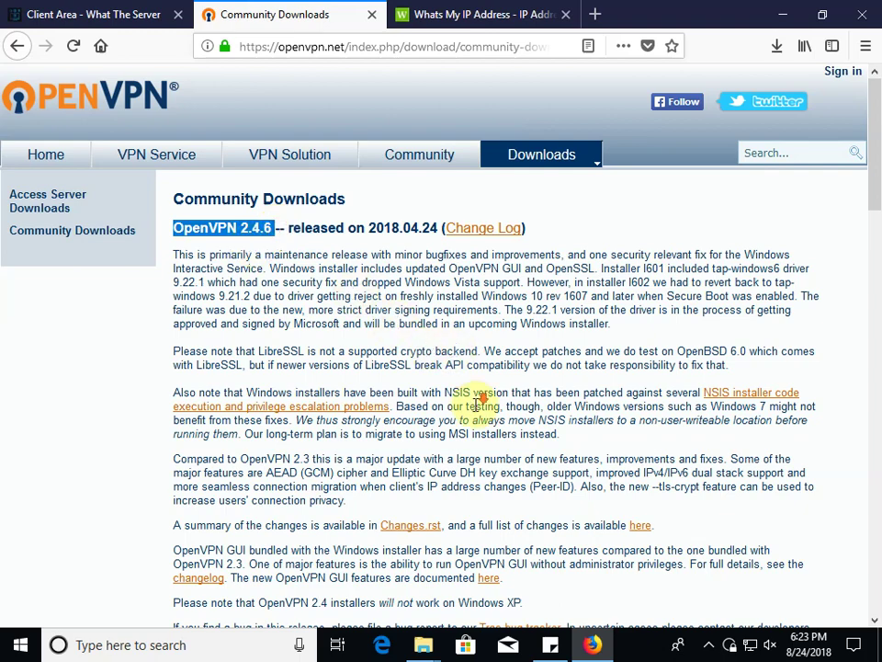
{"action": "scroll", "coordinate": [476, 404], "scroll_direction": "down", "scroll_amount": 5}
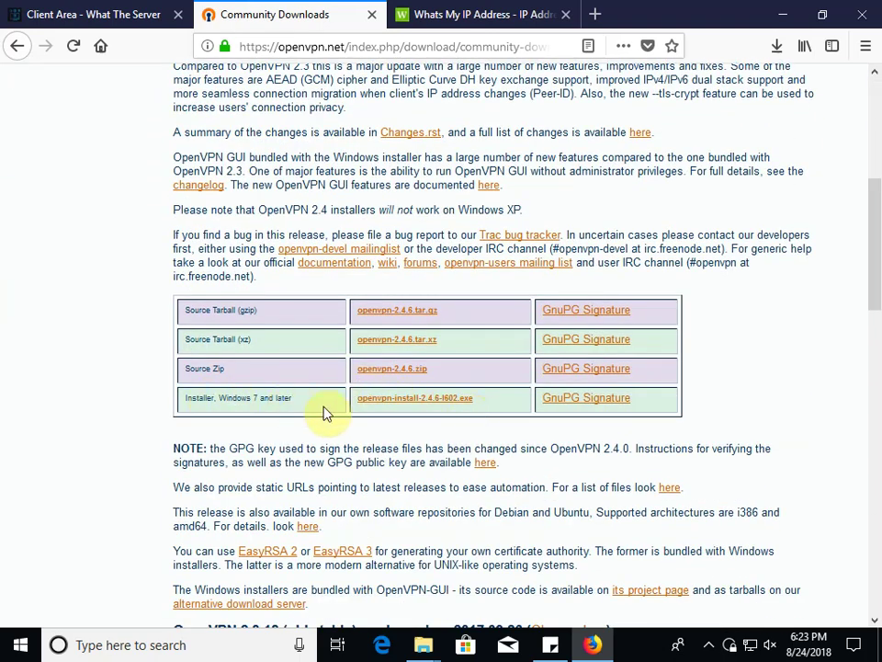
Save the Windows 7 and later installer openvpn-install-2.4.6-I602.exe and launch it
{"action": "left_click", "coordinate": [416, 402]}
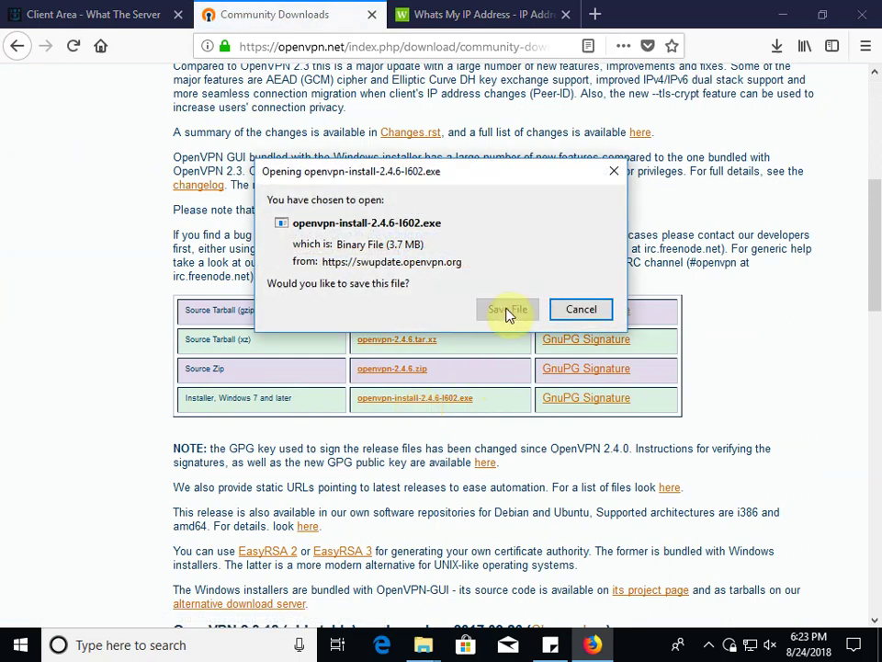
{"action": "left_click", "coordinate": [513, 311]}
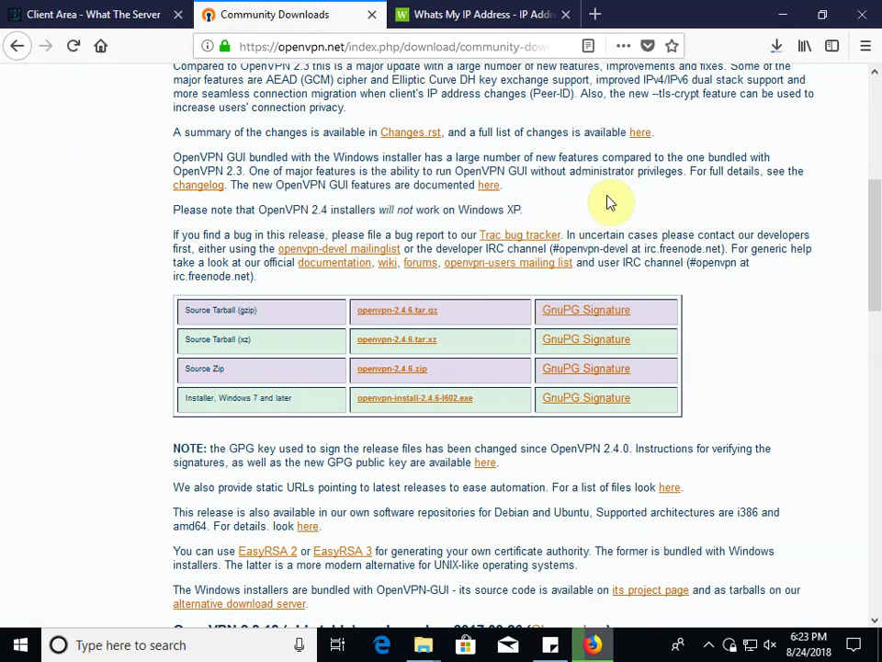
{"action": "left_click", "coordinate": [777, 49]}
{"action": "left_click", "coordinate": [616, 95]}
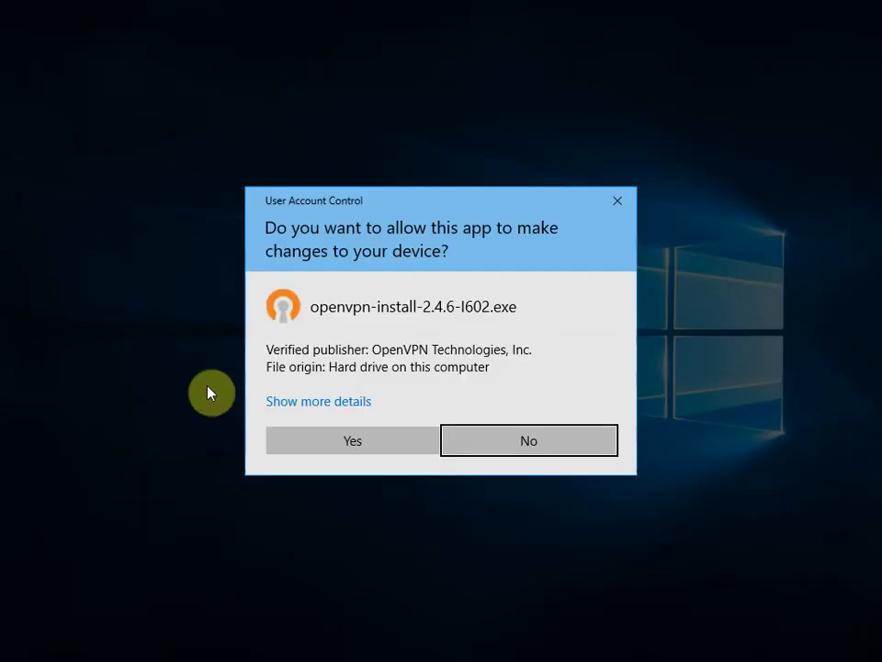
Install OpenVPN 2.4.6-I602 with default components and the TAP driver, skipping the readme
{"action": "left_click", "coordinate": [354, 442]}
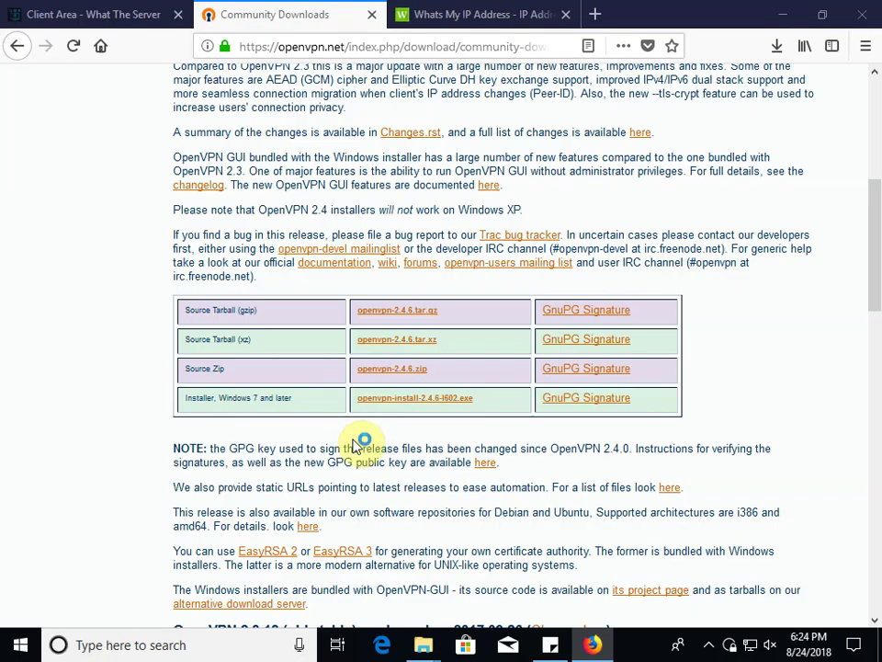
{"action": "left_click", "coordinate": [549, 462]}
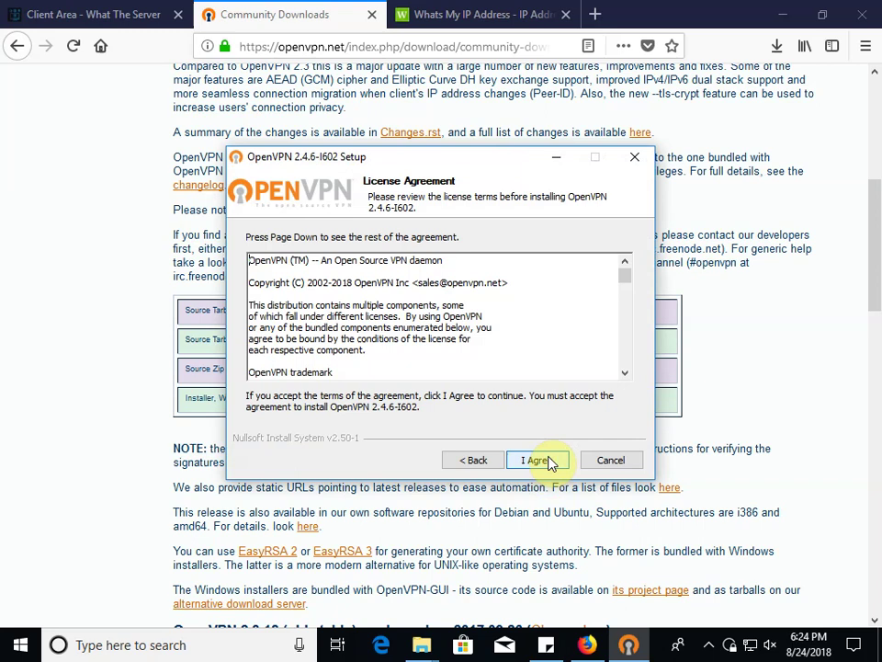
{"action": "left_click", "coordinate": [549, 461]}
{"action": "left_click", "coordinate": [549, 458]}
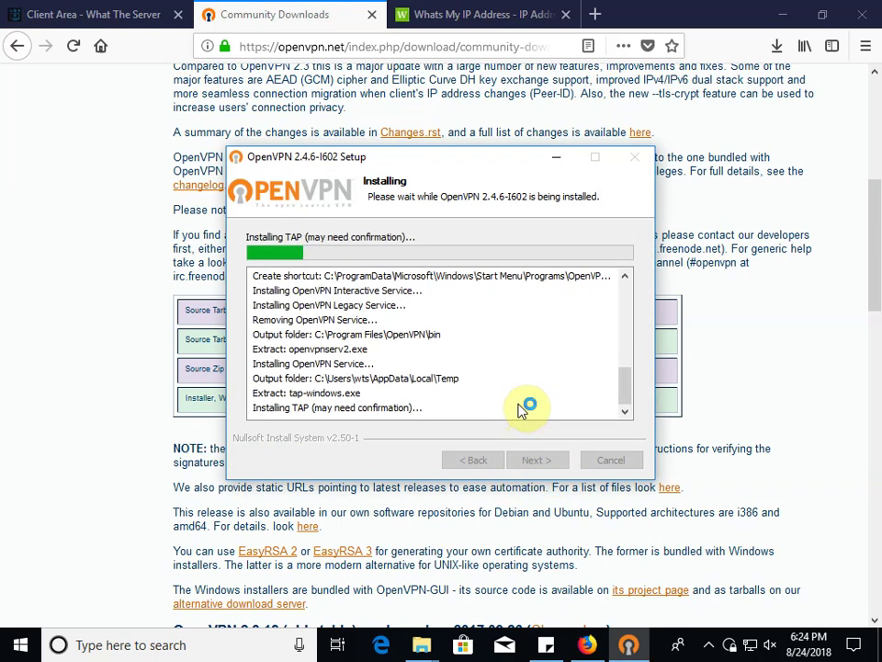
{"action": "left_click", "coordinate": [531, 318]}
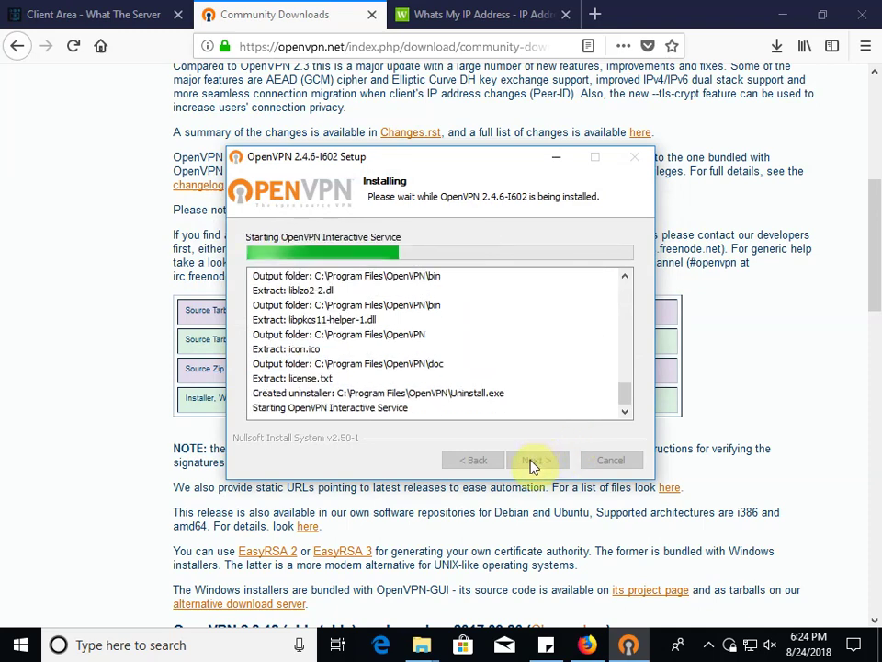
{"action": "left_click", "coordinate": [537, 460]}
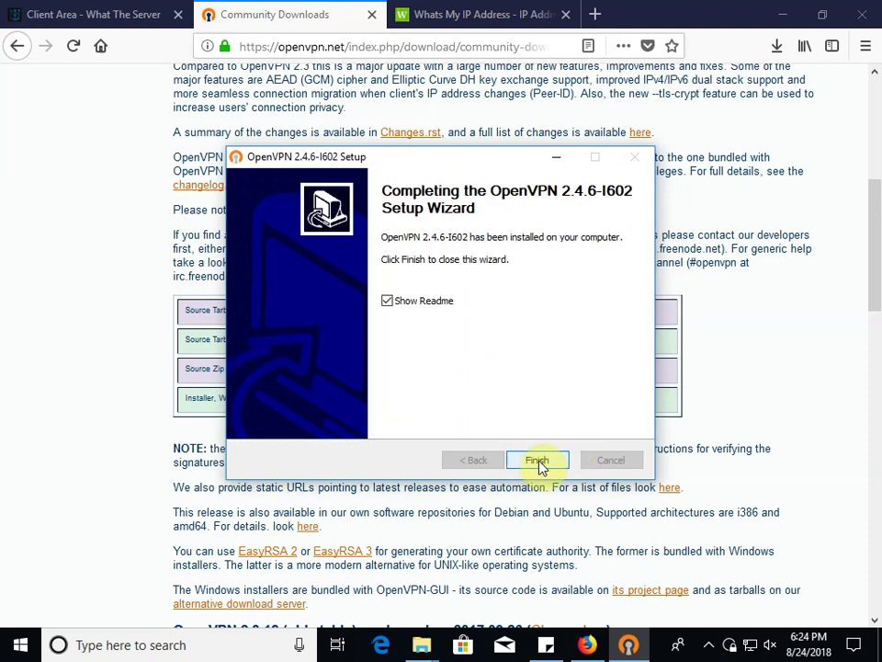
{"action": "left_click", "coordinate": [387, 301]}
{"action": "left_click", "coordinate": [537, 459]}
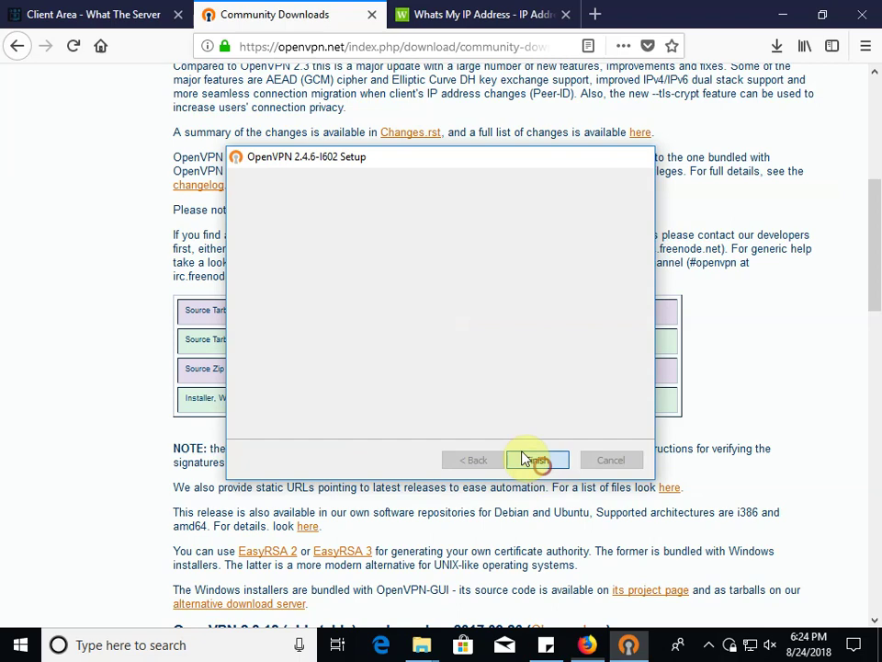
Find the OpenVPN log folder with a Windows search for 'openvpn log', then close it
{"action": "left_click", "coordinate": [705, 646]}
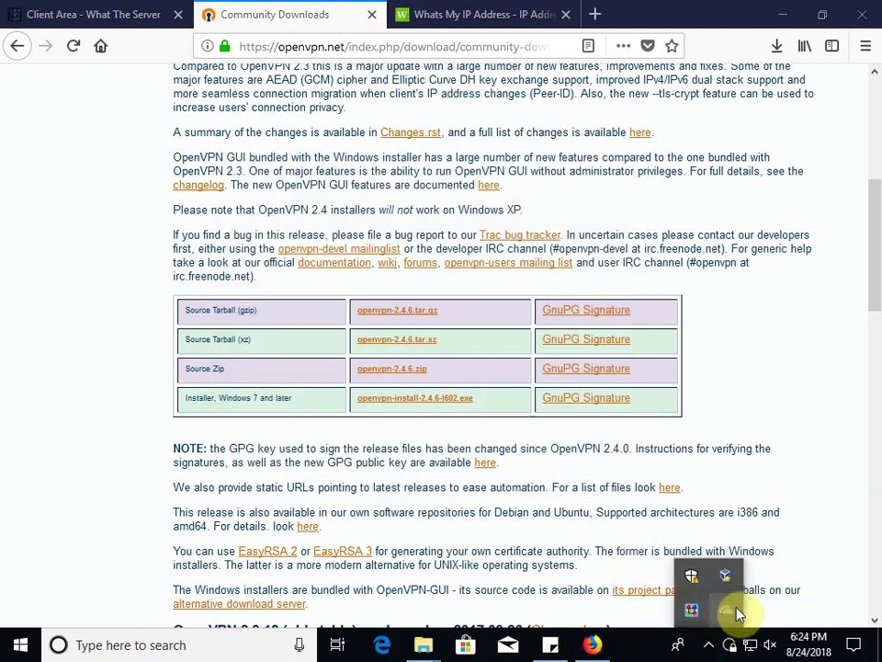
{"action": "left_click", "coordinate": [203, 638]}
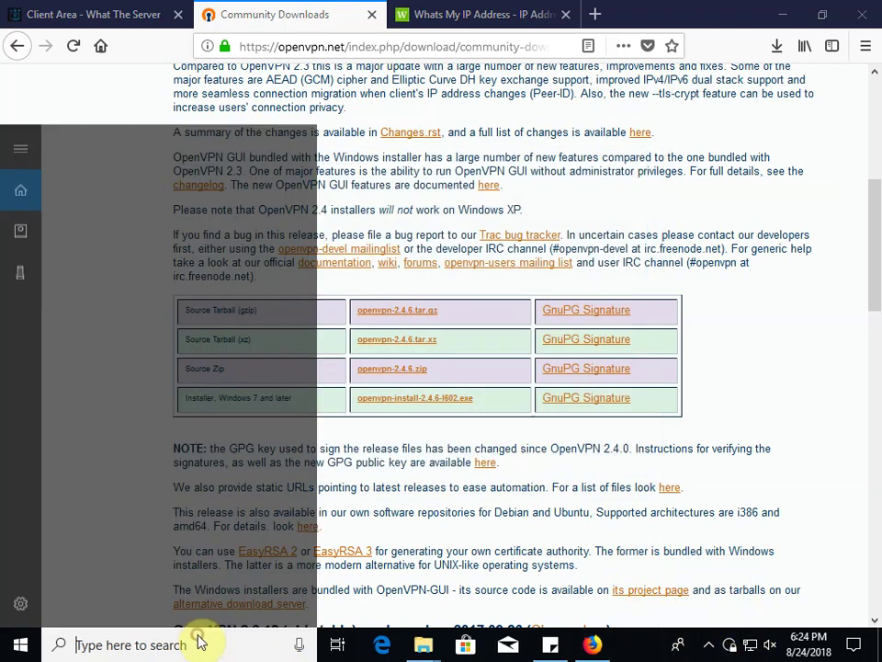
{"action": "type", "text": "openv"}
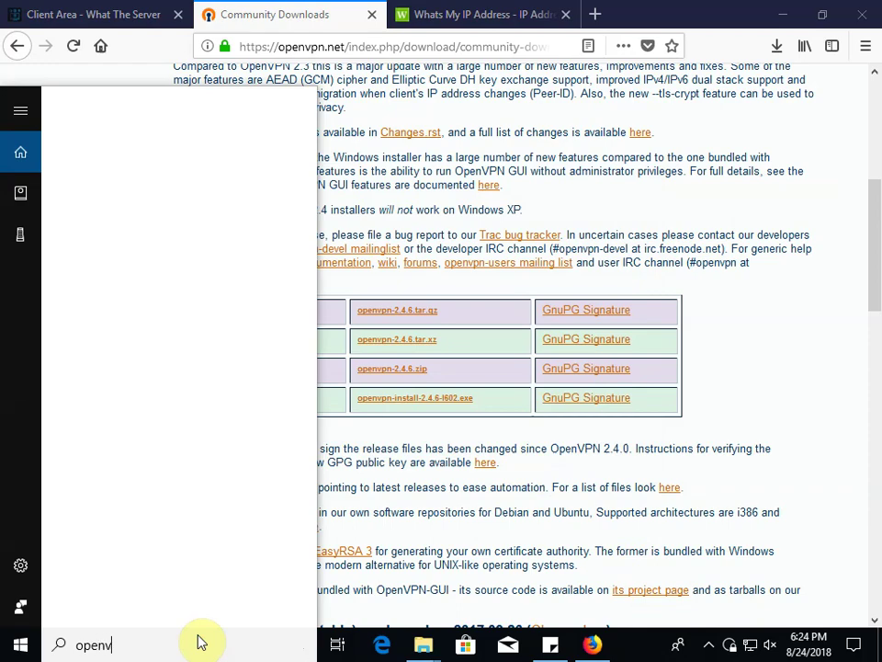
{"action": "type", "text": "pn"}
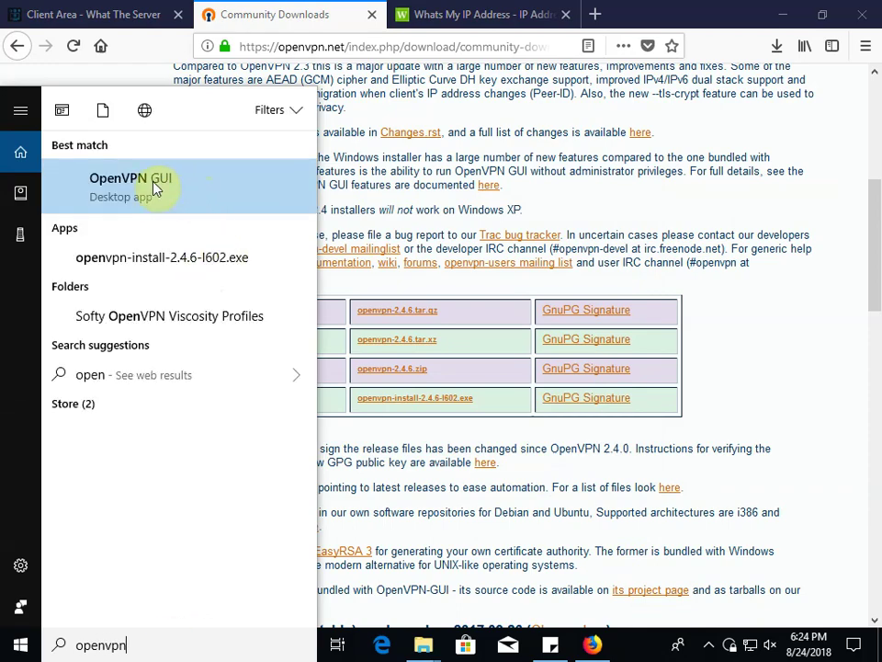
{"action": "type", "text": " log"}
{"action": "left_click", "coordinate": [153, 183]}
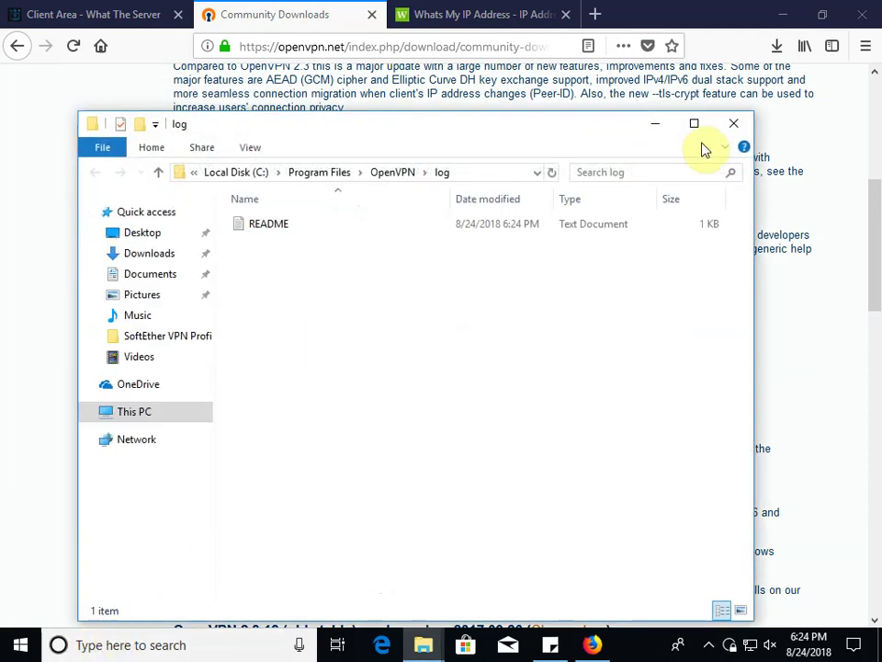
{"action": "left_click", "coordinate": [733, 124]}
Search 'openvpn' and launch OpenVPN GUI
{"action": "left_click", "coordinate": [140, 644]}
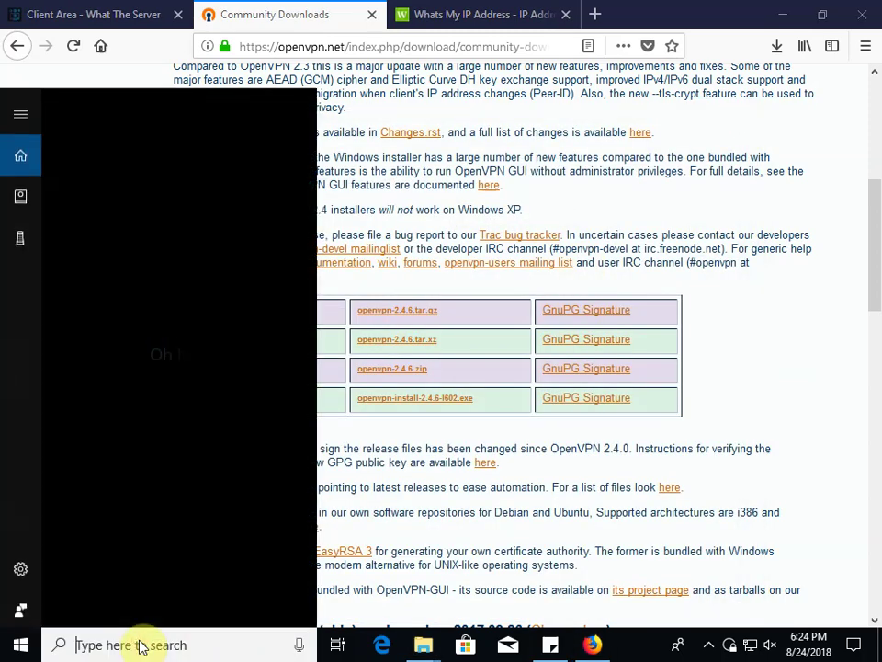
{"action": "type", "text": "openvpn"}
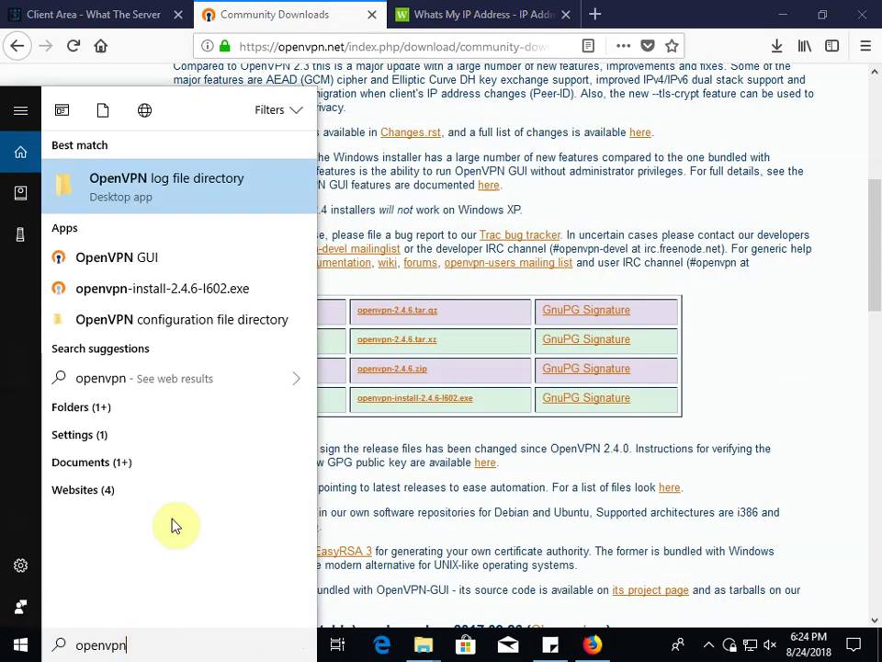
{"action": "left_click", "coordinate": [183, 259]}
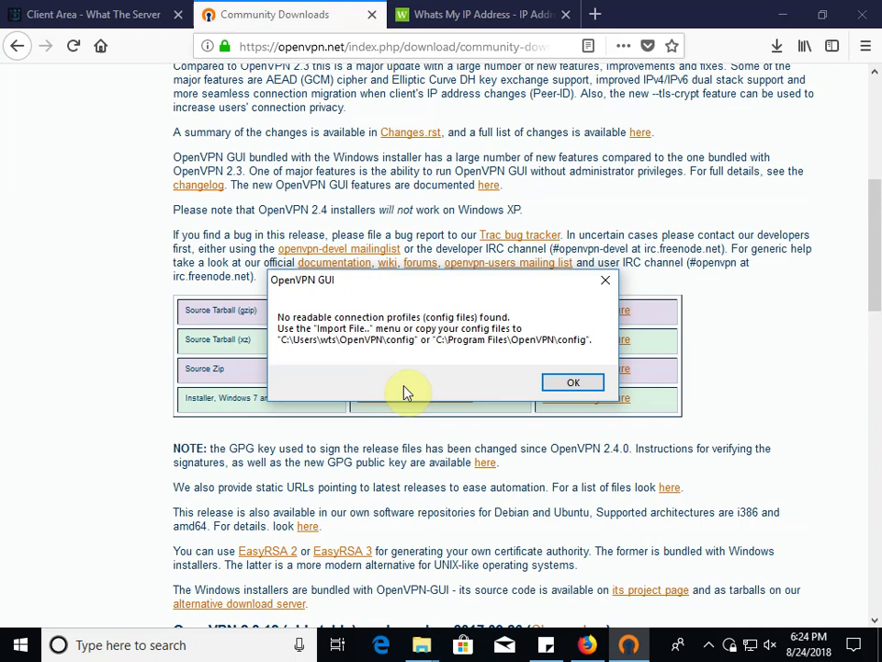
Dismiss the no-profiles message and start a profile file import from the OpenVPN GUI tray menu
{"action": "left_click", "coordinate": [572, 385]}
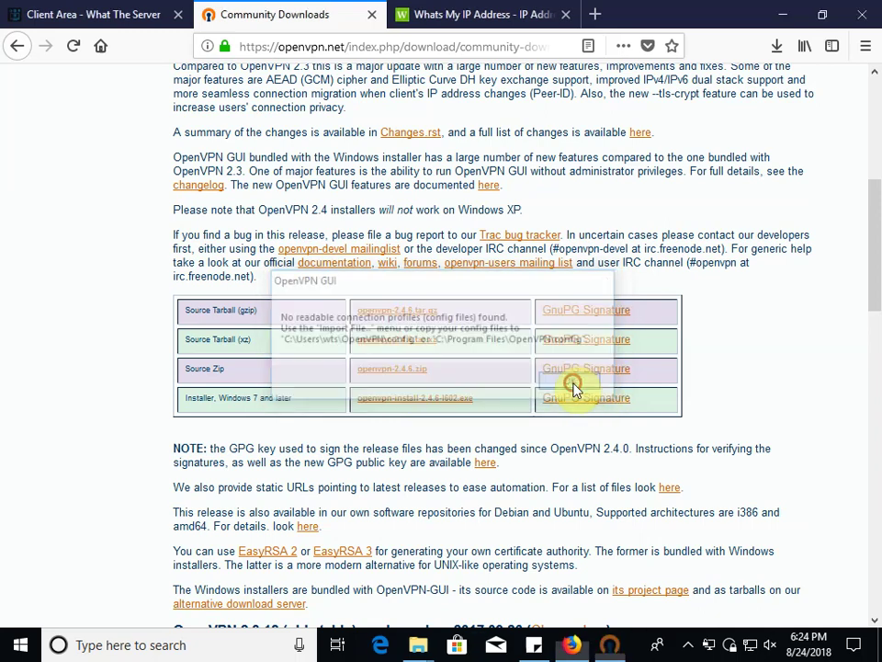
{"action": "left_click", "coordinate": [709, 644]}
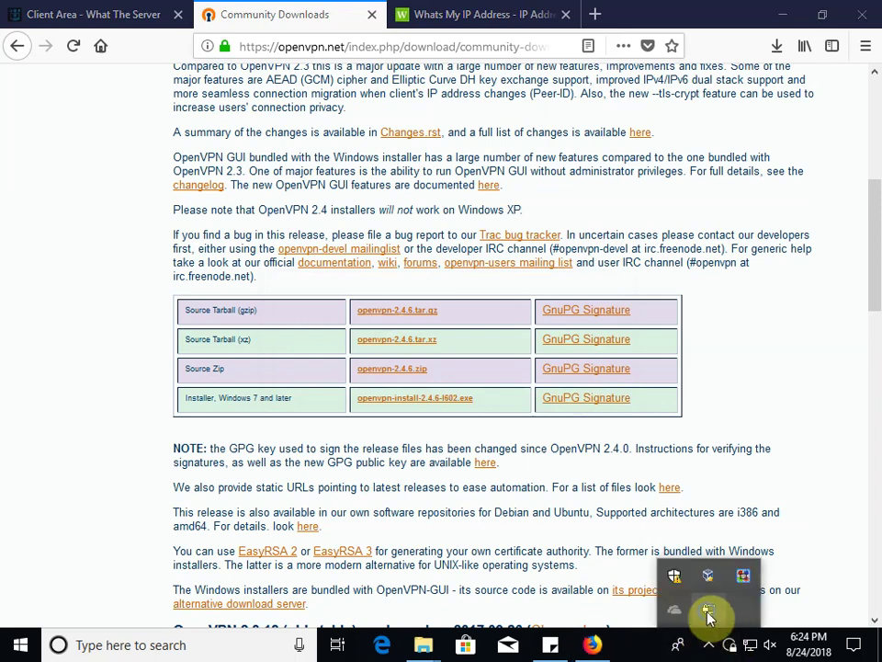
{"action": "right_click", "coordinate": [709, 614]}
{"action": "left_click", "coordinate": [632, 563]}
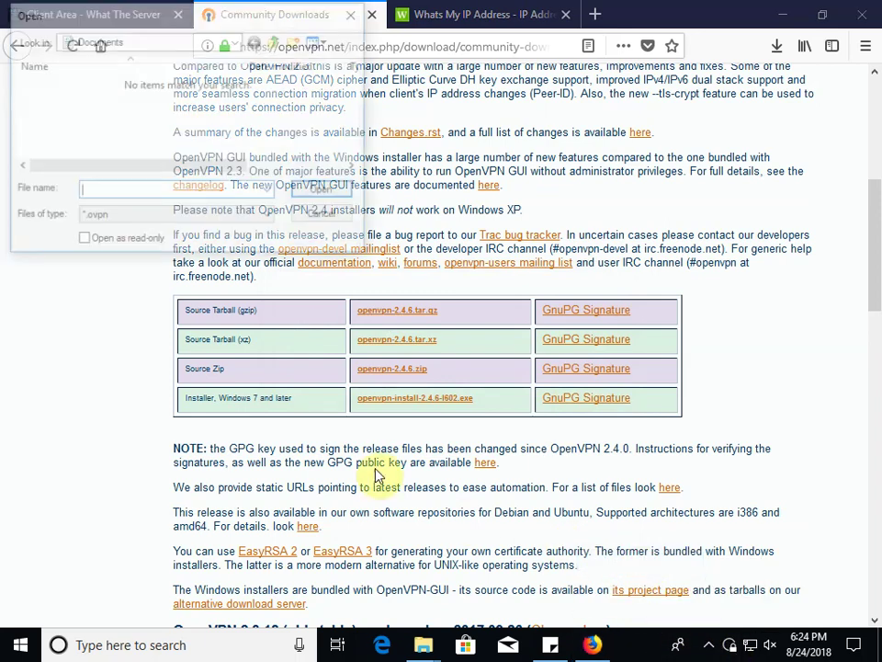
Move the import dialog to the centre and browse it to the Downloads folder
{"action": "left_click_drag", "start_coordinate": [158, 18], "coordinate": [334, 221]}
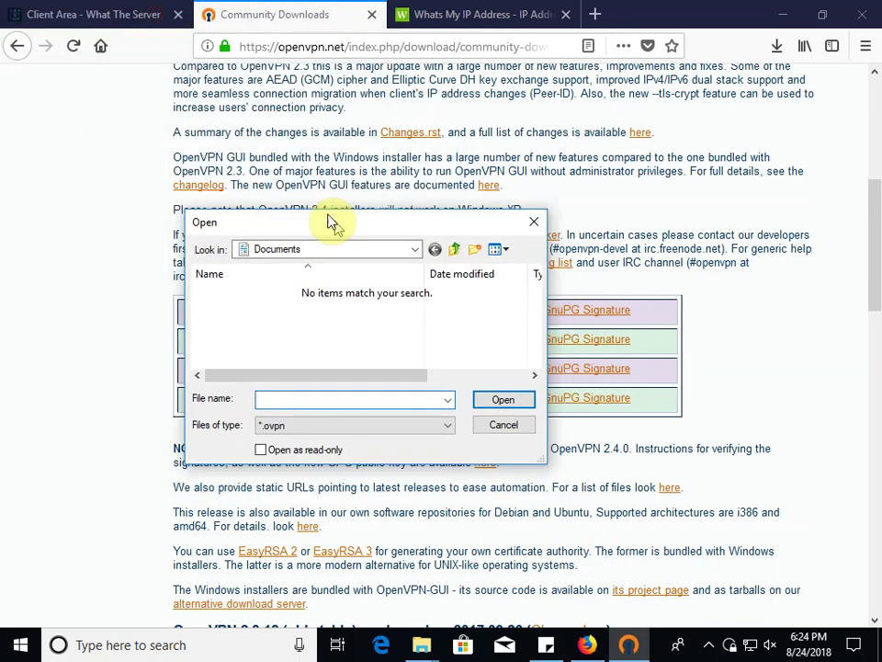
{"action": "left_click", "coordinate": [407, 241]}
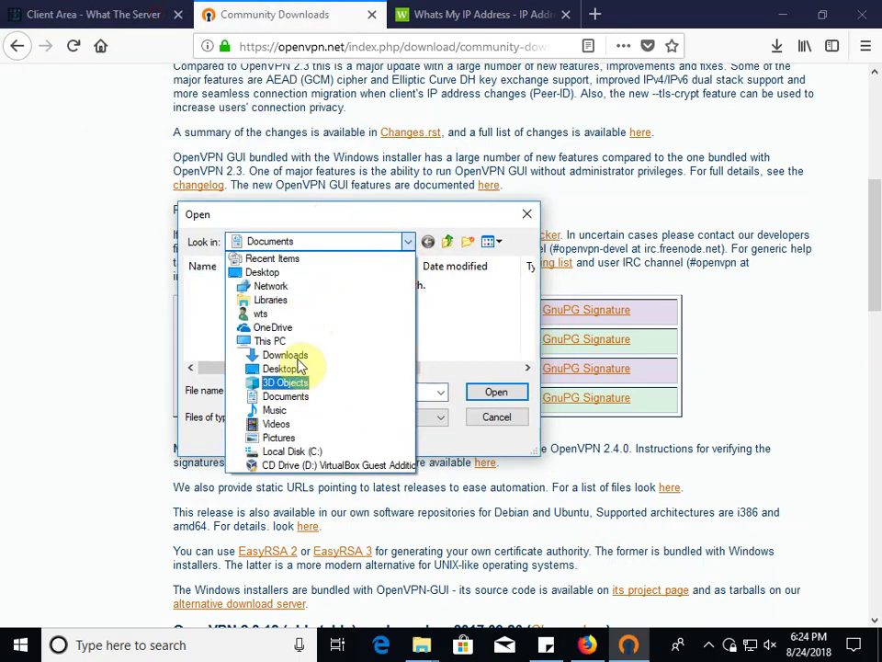
{"action": "left_click", "coordinate": [292, 356]}
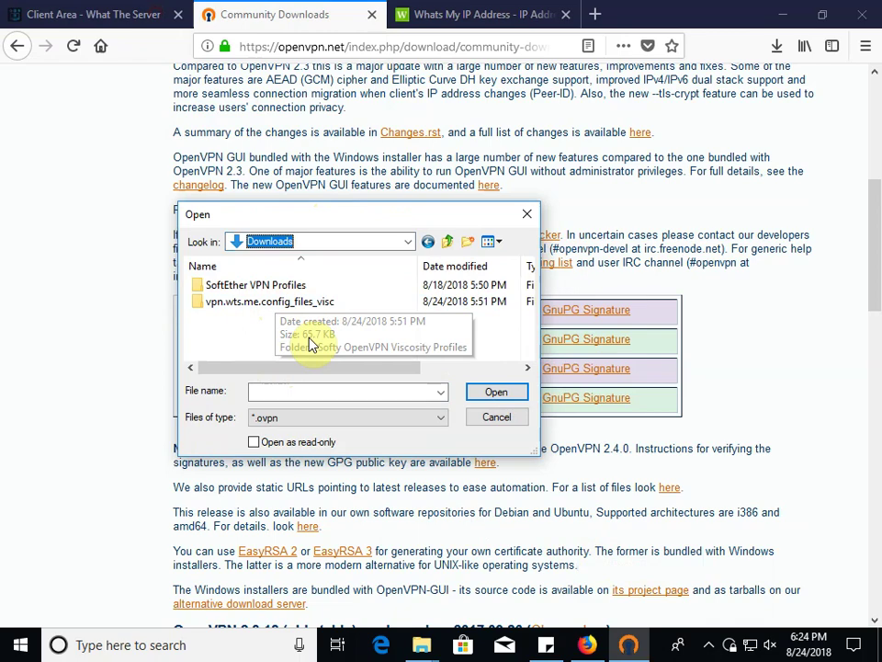
Extract the vpn.wts.me.config_files zip in Downloads and open its Softy OpenVPN profiles folder
{"action": "left_click", "coordinate": [424, 647]}
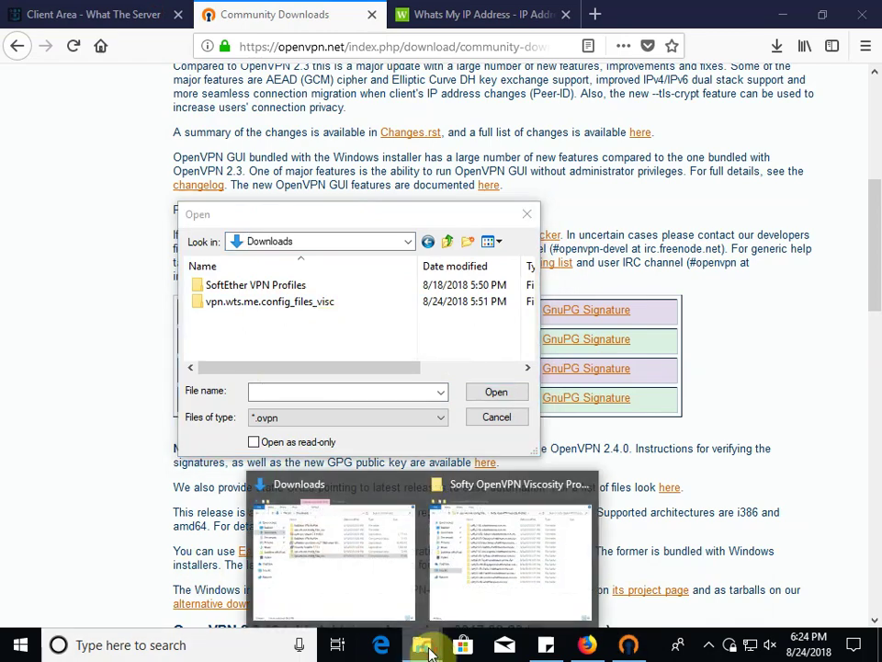
{"action": "left_click", "coordinate": [386, 570]}
{"action": "left_click", "coordinate": [299, 334]}
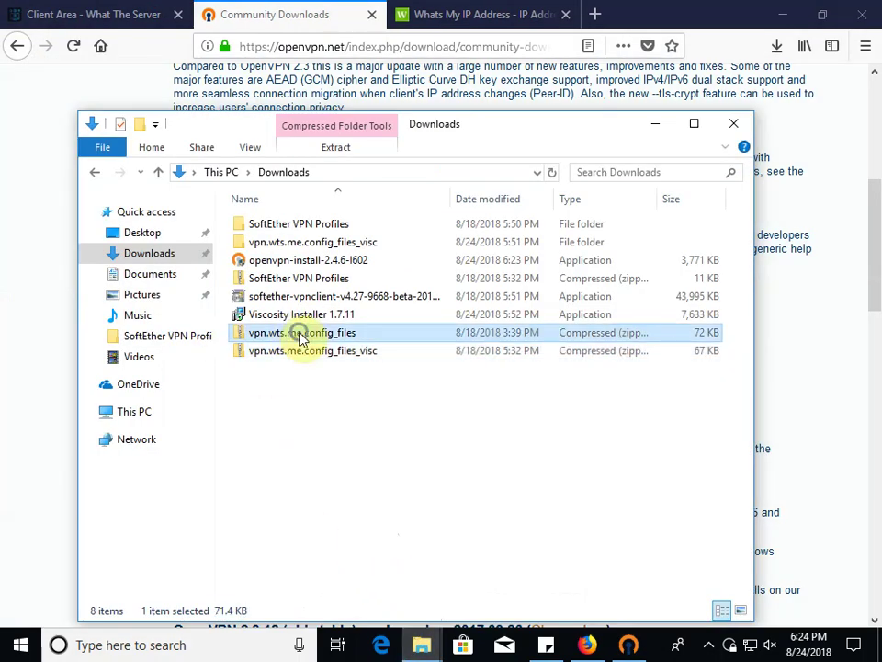
{"action": "right_click", "coordinate": [298, 336]}
{"action": "left_click", "coordinate": [427, 337]}
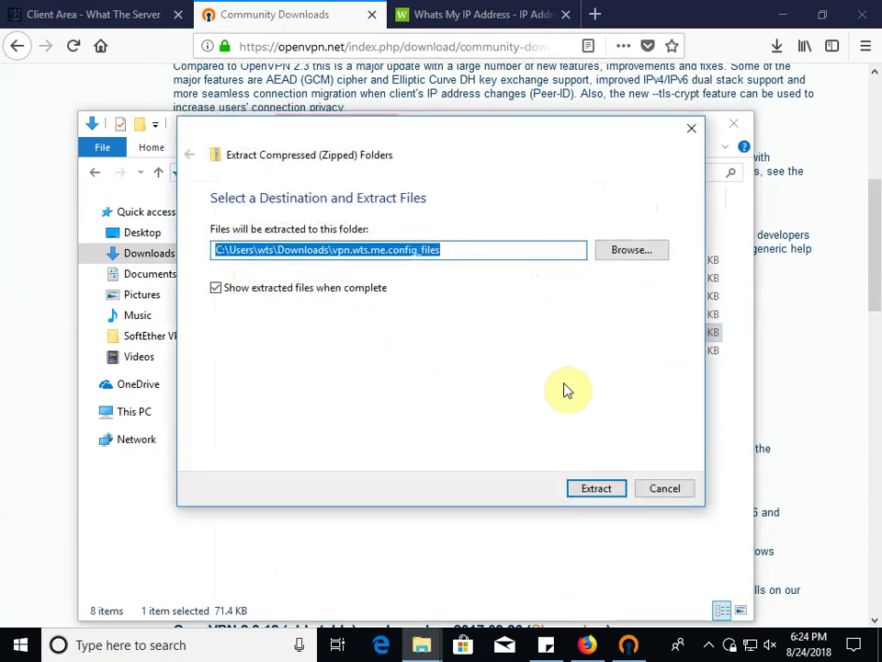
{"action": "left_click", "coordinate": [597, 488]}
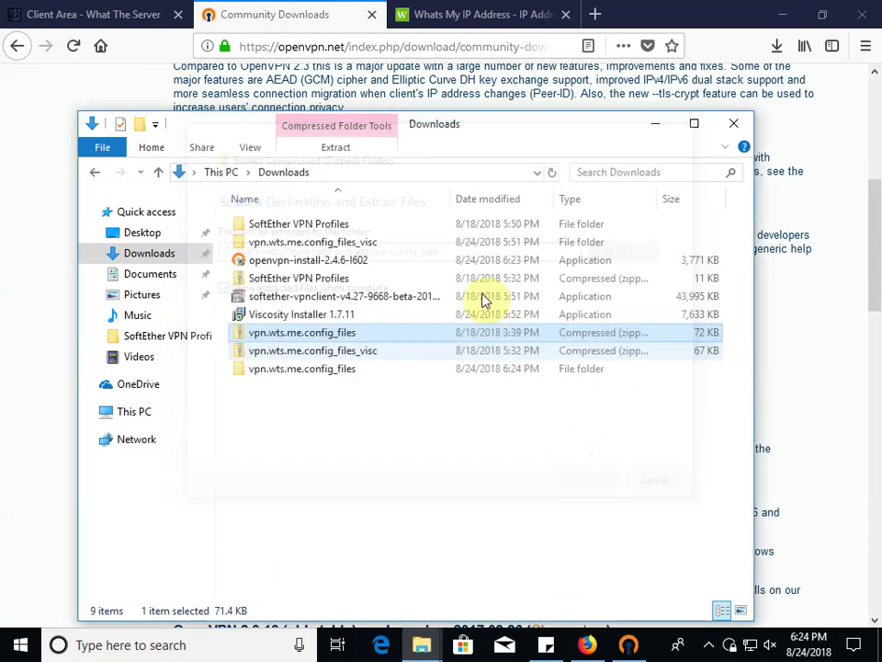
{"action": "double_click", "coordinate": [300, 232]}
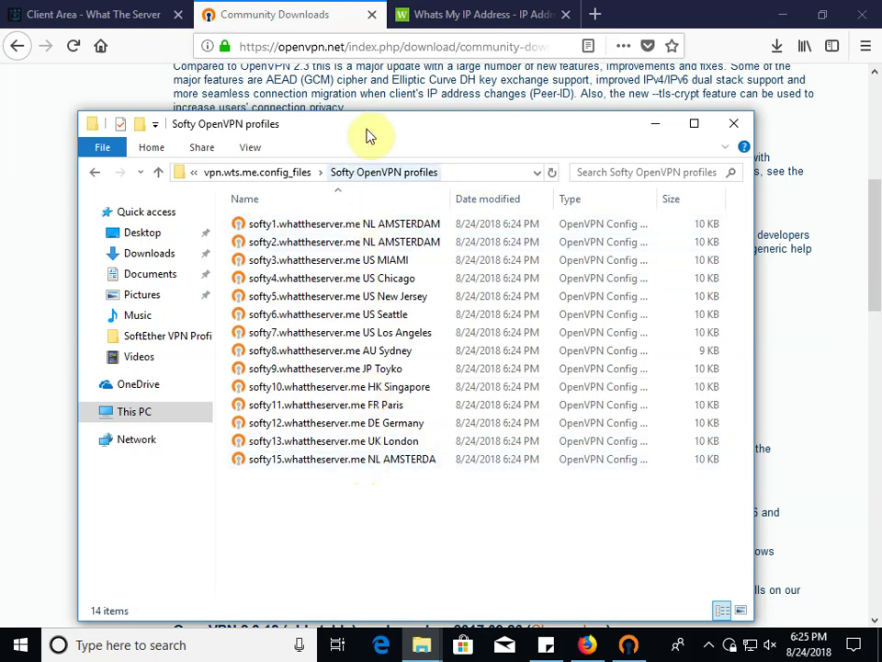
Import the softy1 NL AMSTERDAM profile from Softy OpenVPN profiles into OpenVPN GUI
{"action": "left_click_drag", "start_coordinate": [367, 134], "coordinate": [517, 168]}
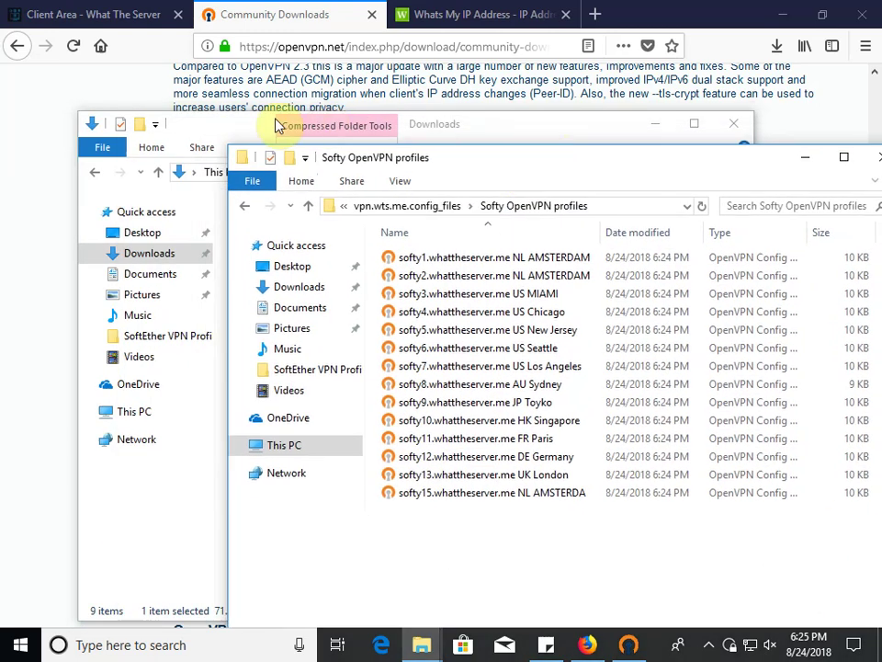
{"action": "left_click", "coordinate": [628, 644]}
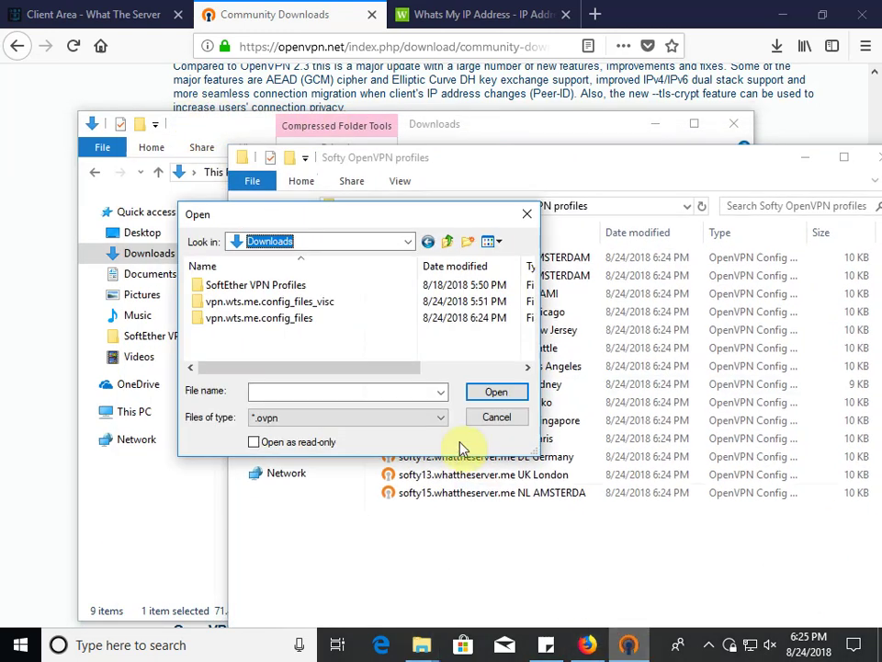
{"action": "double_click", "coordinate": [277, 318]}
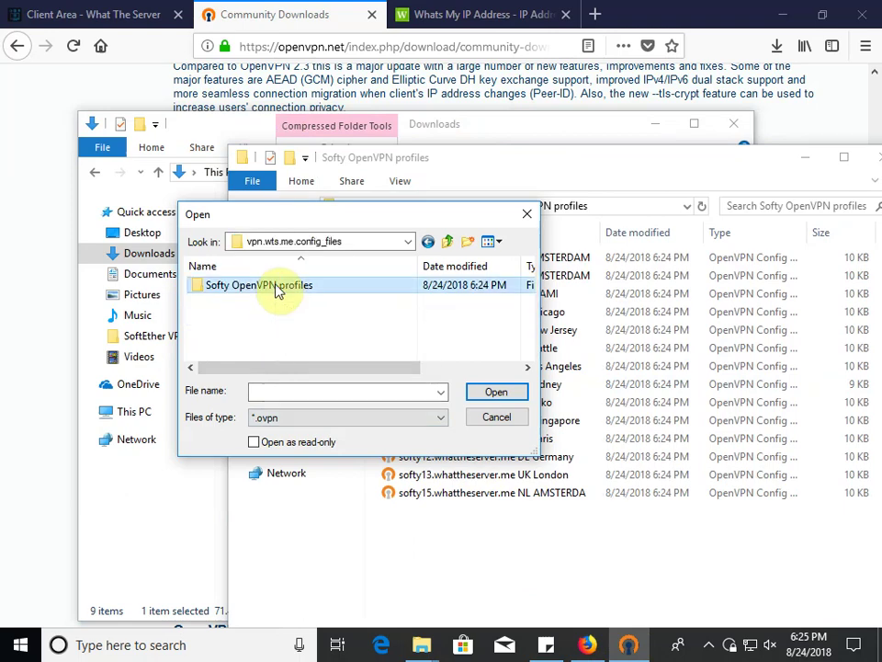
{"action": "double_click", "coordinate": [282, 288]}
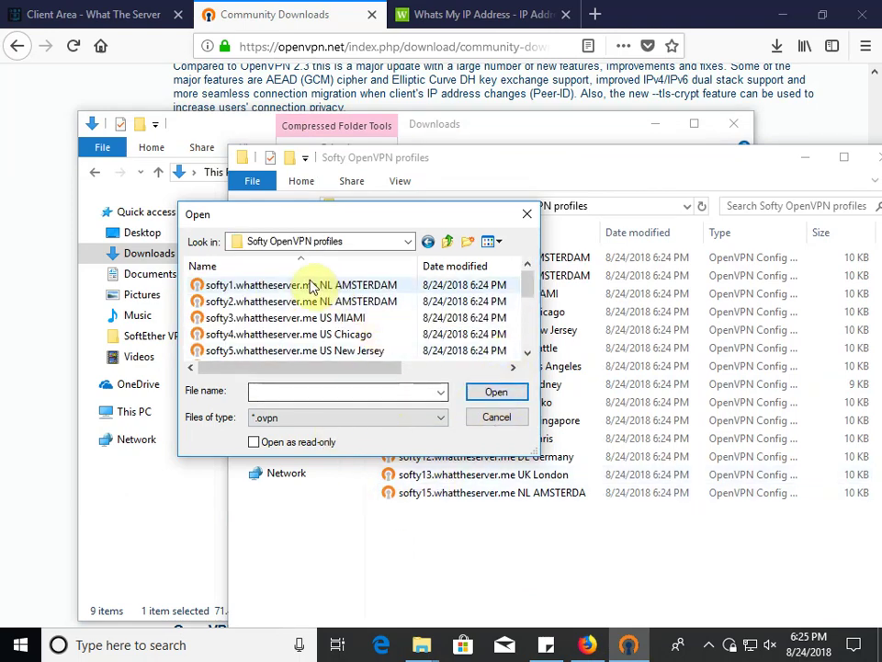
{"action": "double_click", "coordinate": [306, 292]}
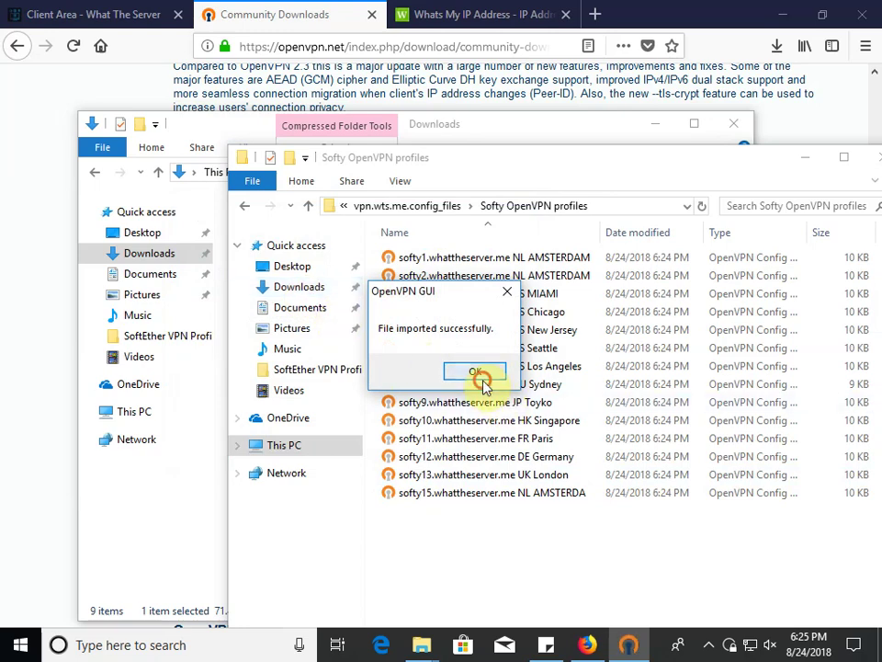
{"action": "left_click", "coordinate": [484, 375]}
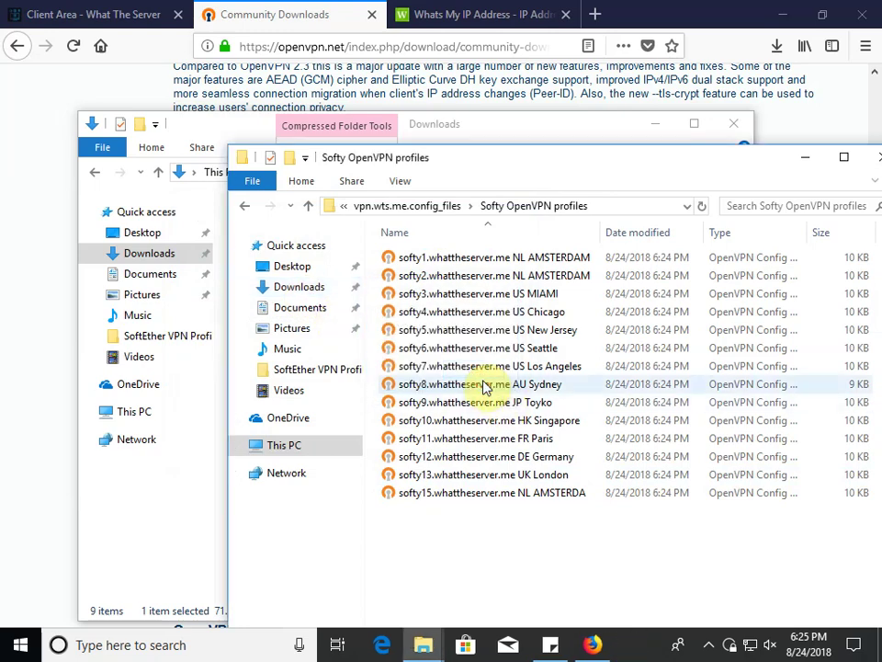
Select profiles softy2 through softy15 in File Explorer and open their context menu
{"action": "left_click", "coordinate": [470, 278]}
{"action": "left_click", "coordinate": [459, 497], "text": "shift"}
{"action": "right_click", "coordinate": [460, 497]}
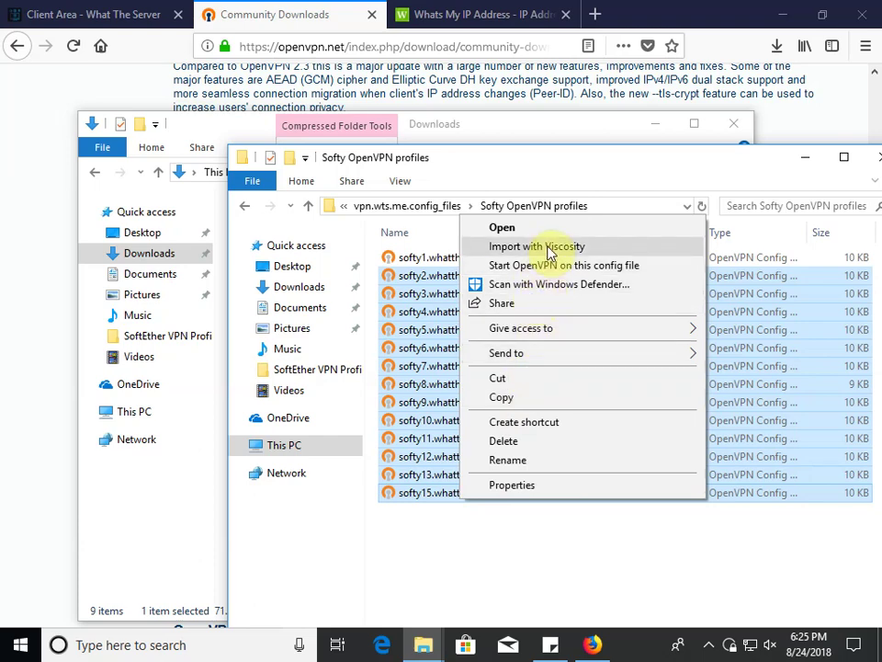
Check the OpenVPN GUI tray options, then select profiles softy2 through softy15 to copy
{"action": "left_click", "coordinate": [449, 564]}
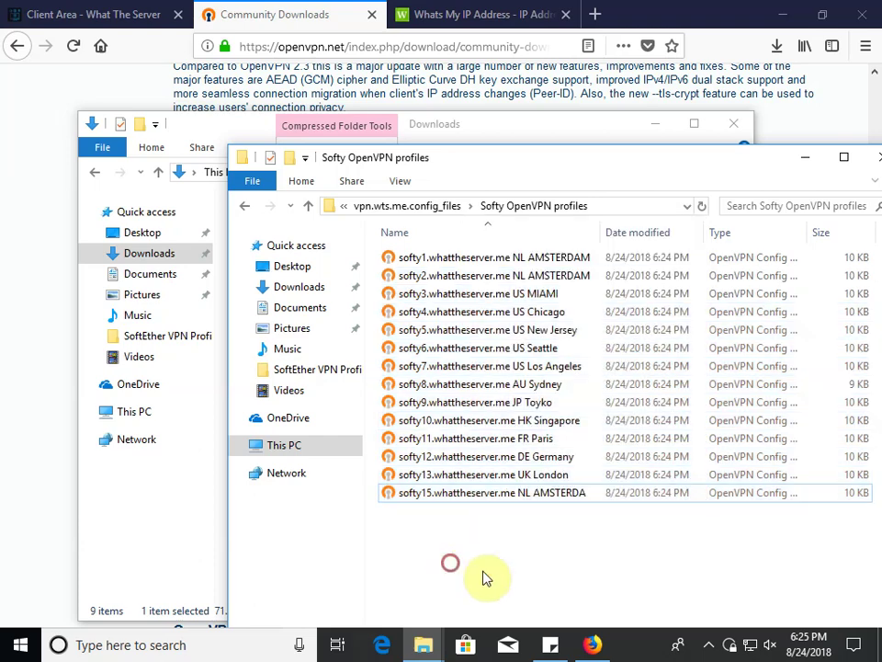
{"action": "left_click", "coordinate": [709, 643]}
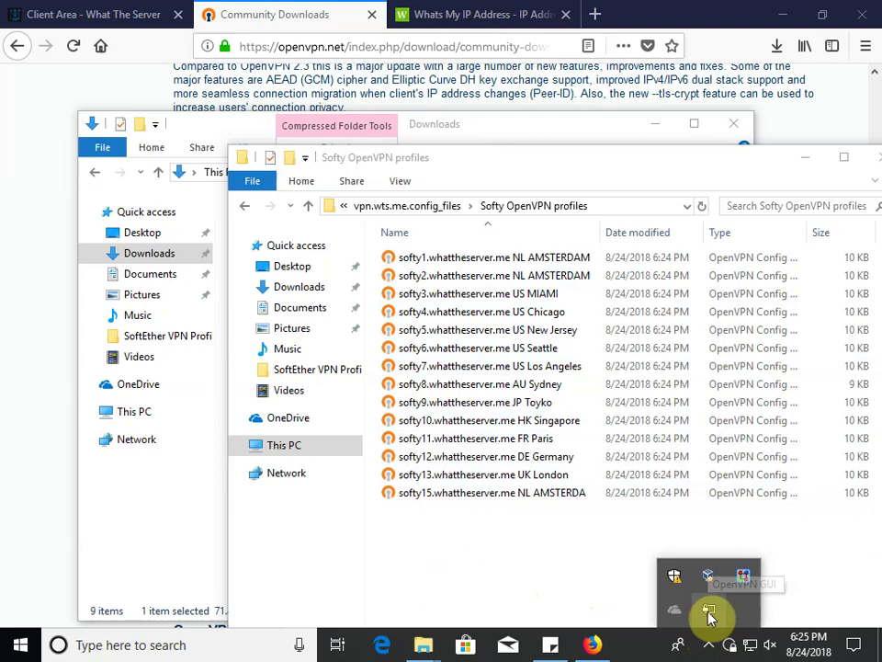
{"action": "right_click", "coordinate": [709, 613]}
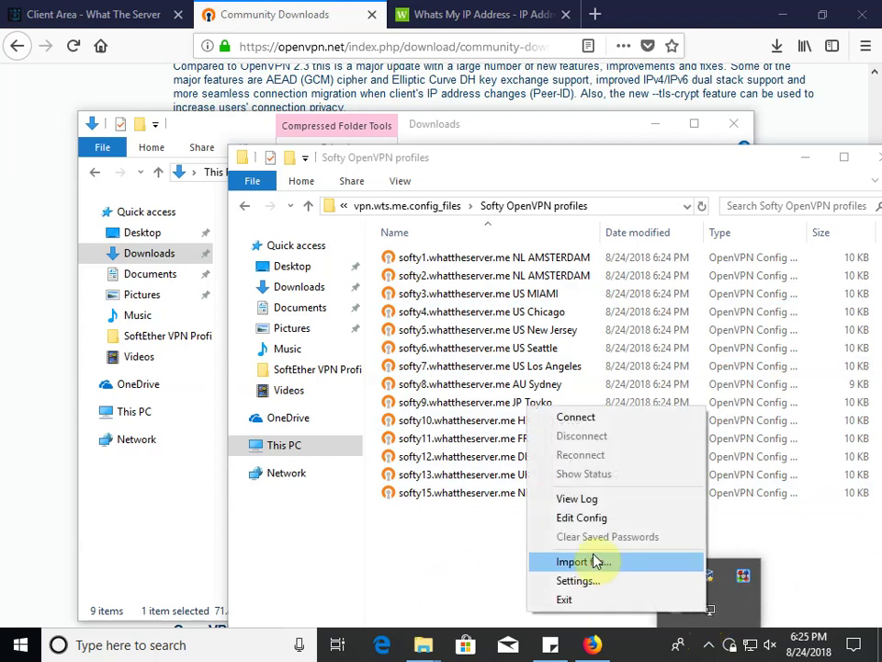
{"action": "left_click", "coordinate": [535, 561]}
{"action": "left_click", "coordinate": [445, 492]}
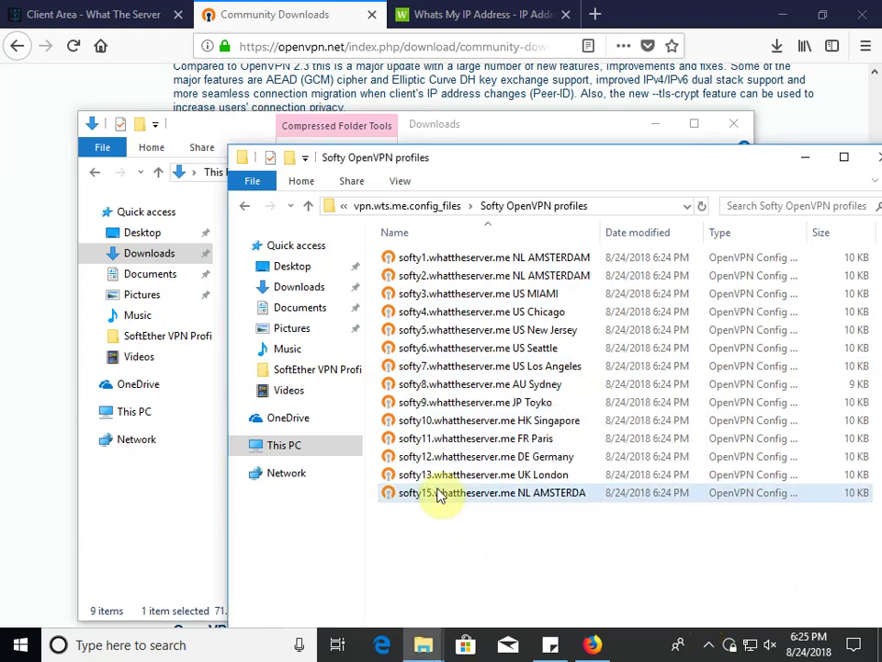
{"action": "left_click", "coordinate": [434, 281], "text": "shift"}
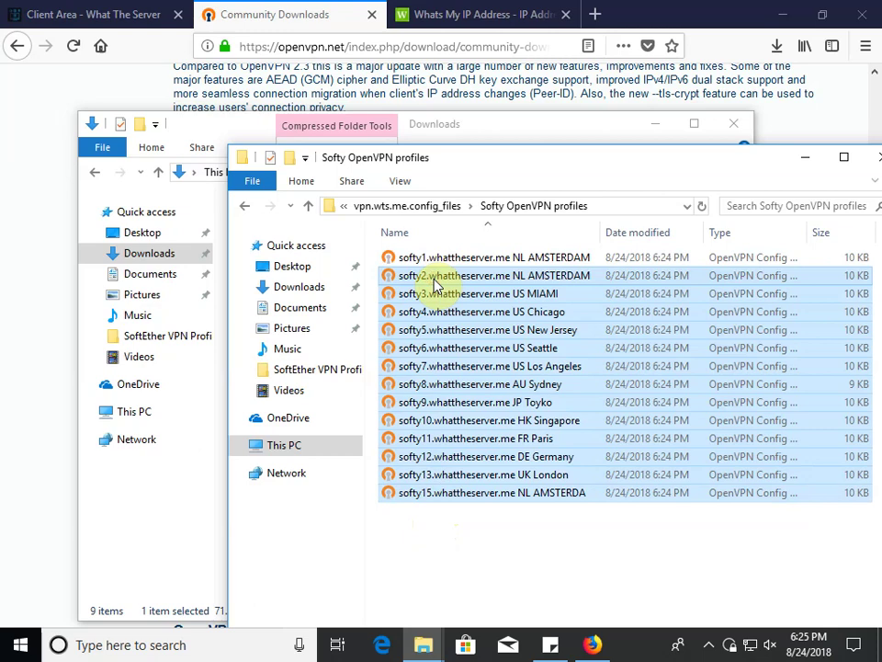
Navigate File Explorer to C:\Program Files\OpenVPN\config
{"action": "left_click", "coordinate": [290, 448]}
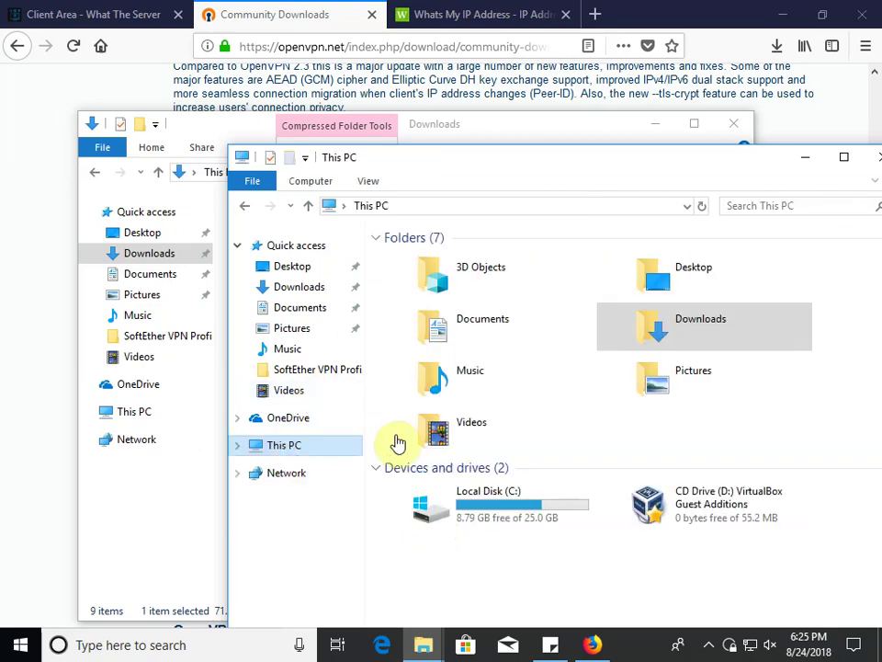
{"action": "double_click", "coordinate": [508, 504]}
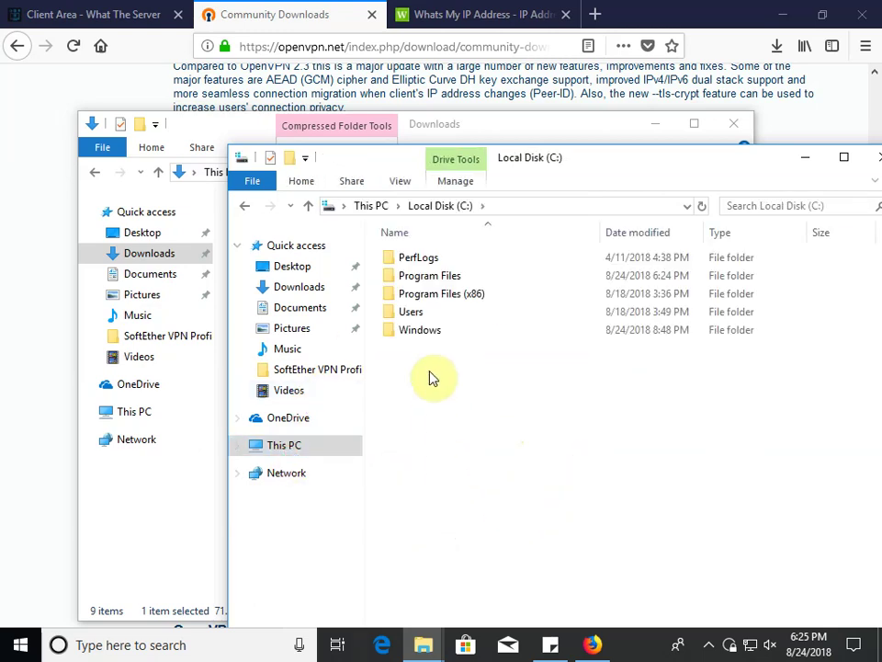
{"action": "double_click", "coordinate": [449, 279]}
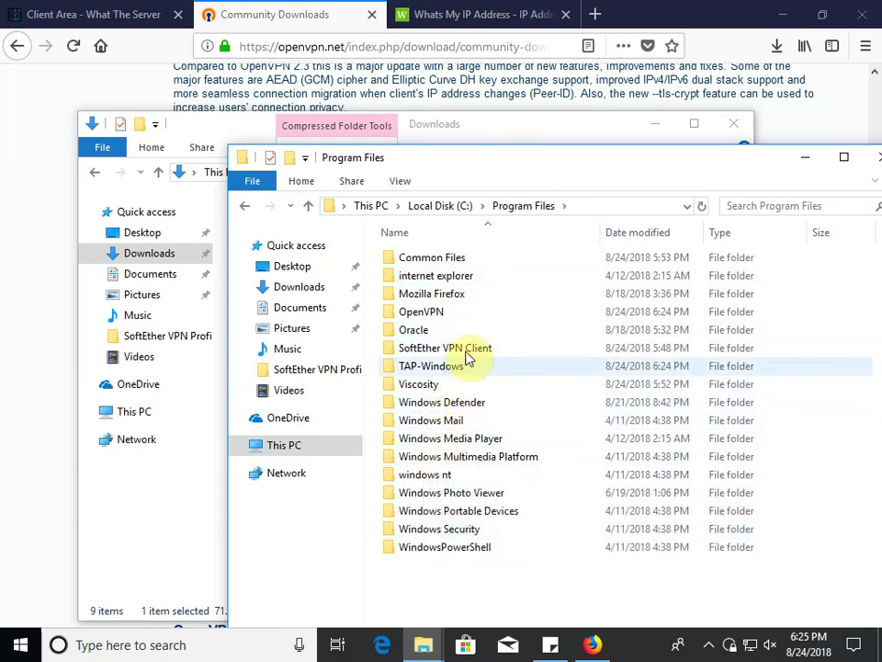
{"action": "double_click", "coordinate": [476, 316]}
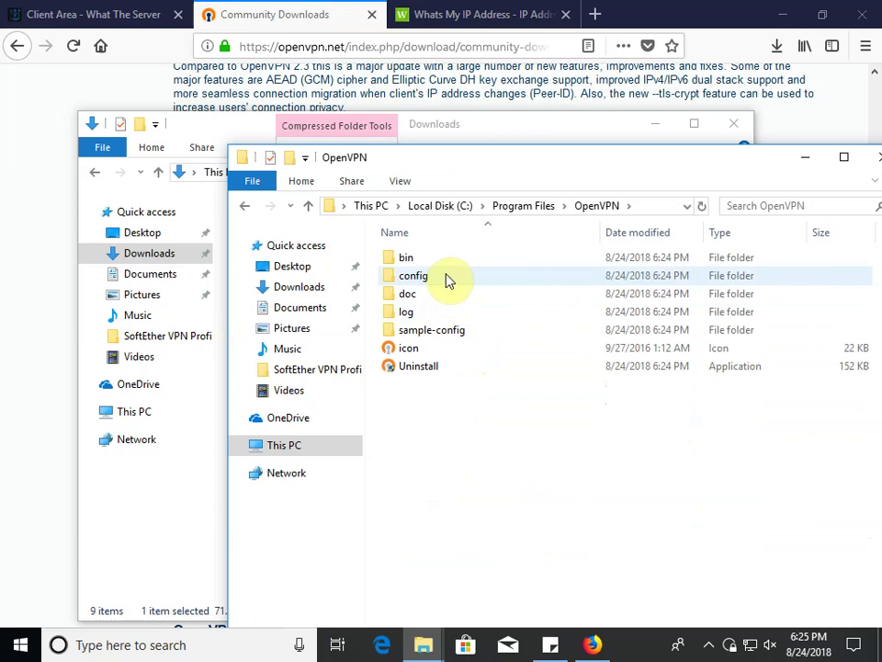
{"action": "double_click", "coordinate": [449, 279]}
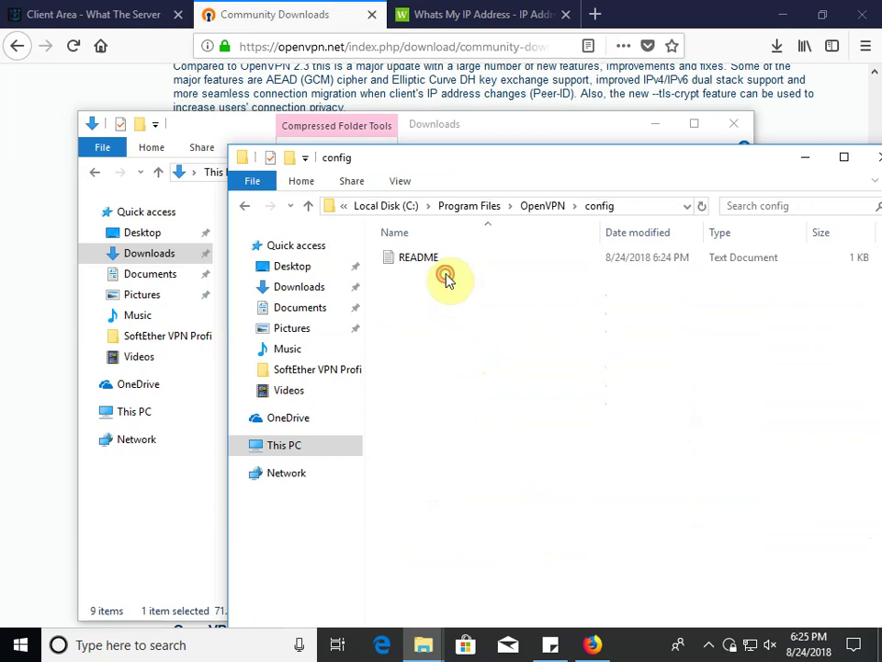
Paste softy2 through softy15 into the config folder, granting administrator permission for all items
{"action": "right_click", "coordinate": [483, 442]}
{"action": "left_click", "coordinate": [551, 329]}
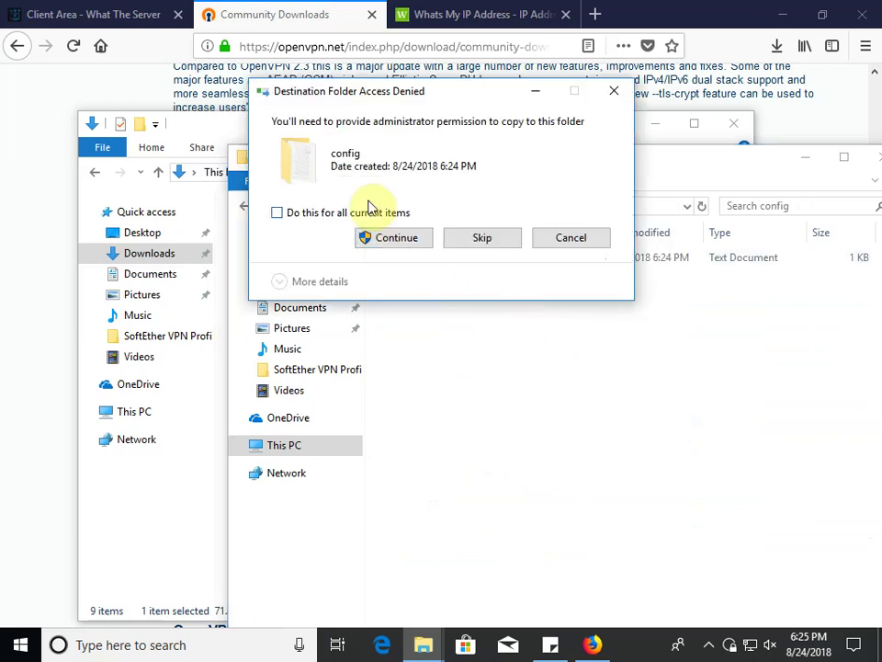
{"action": "left_click", "coordinate": [321, 213]}
{"action": "left_click", "coordinate": [395, 238]}
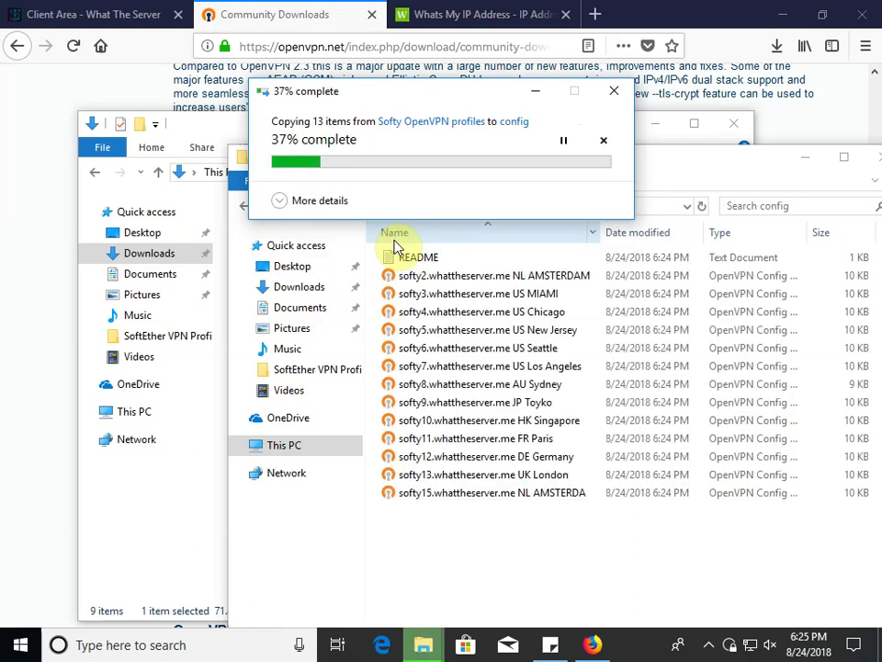
{"action": "left_click", "coordinate": [504, 561]}
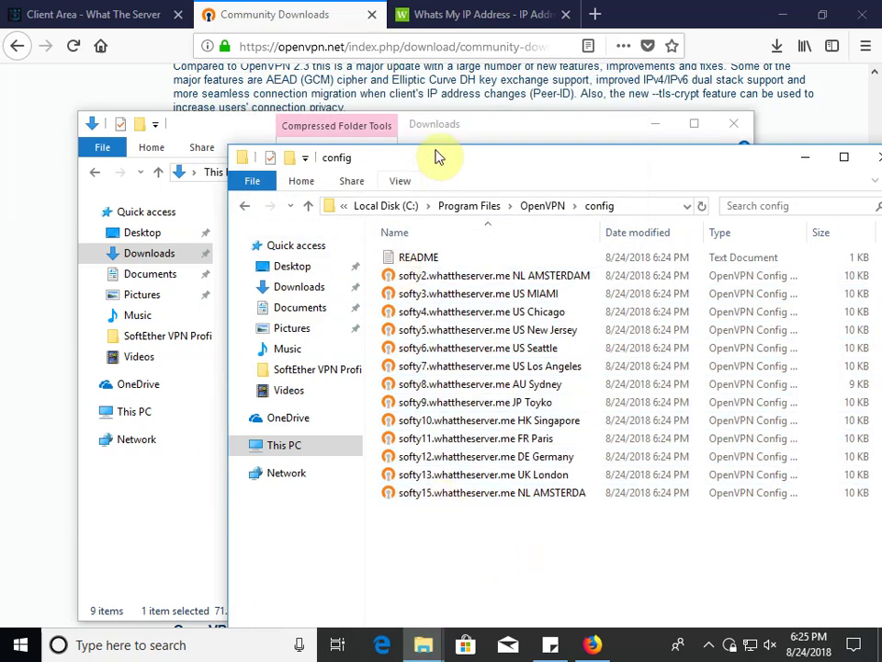
{"action": "left_click", "coordinate": [451, 140]}
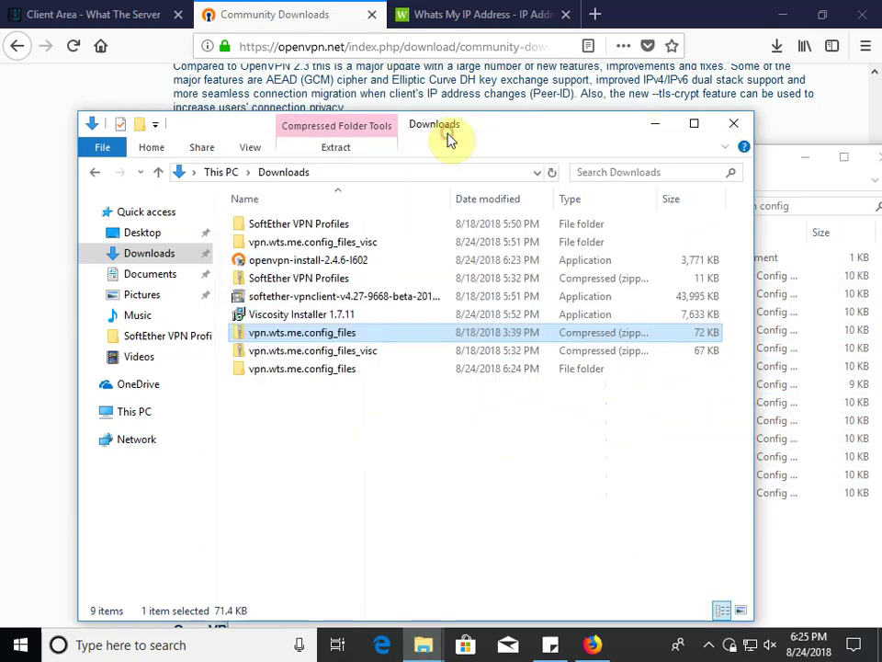
Copy softy1 NL AMSTERDAM into the OpenVPN config folder with administrator permission
{"action": "double_click", "coordinate": [327, 372]}
{"action": "double_click", "coordinate": [303, 223]}
{"action": "left_click", "coordinate": [304, 224]}
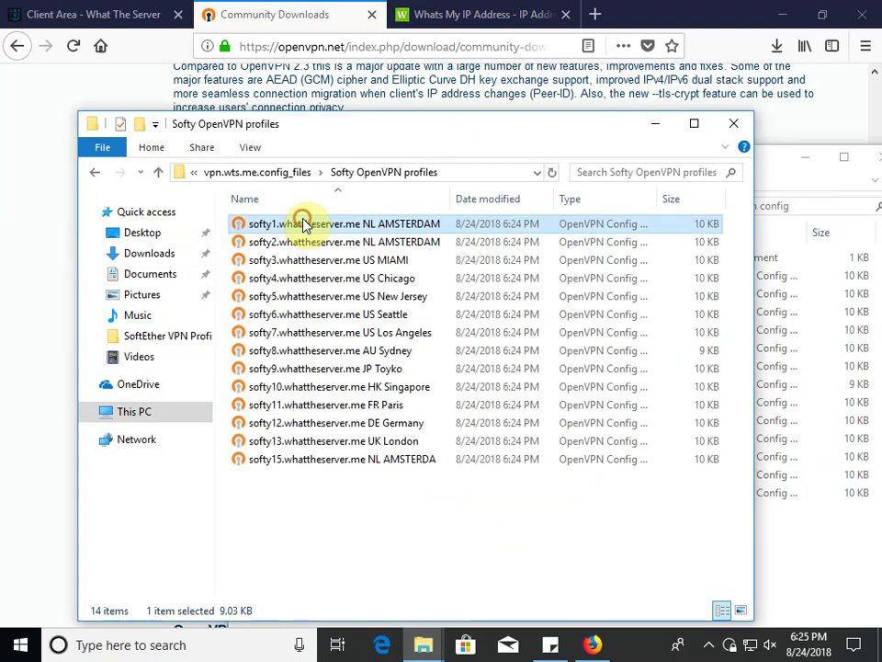
{"action": "left_click", "coordinate": [756, 562]}
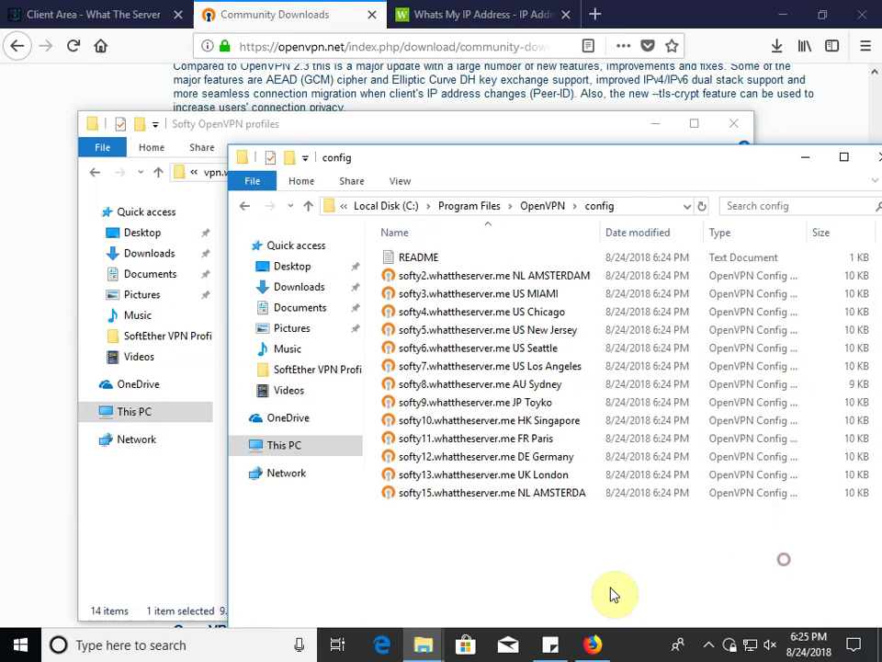
{"action": "key", "text": "ctrl+v"}
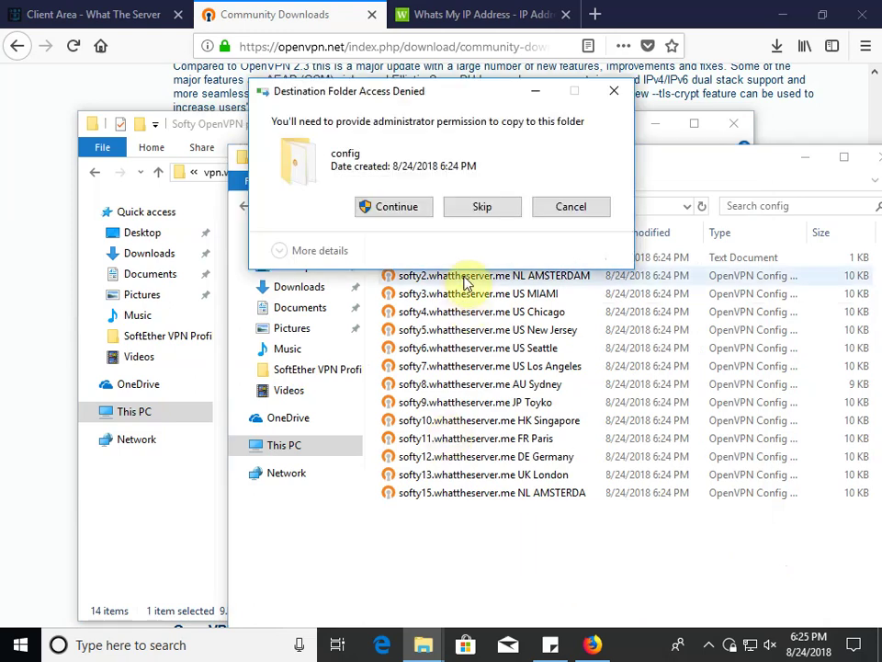
{"action": "left_click", "coordinate": [400, 204]}
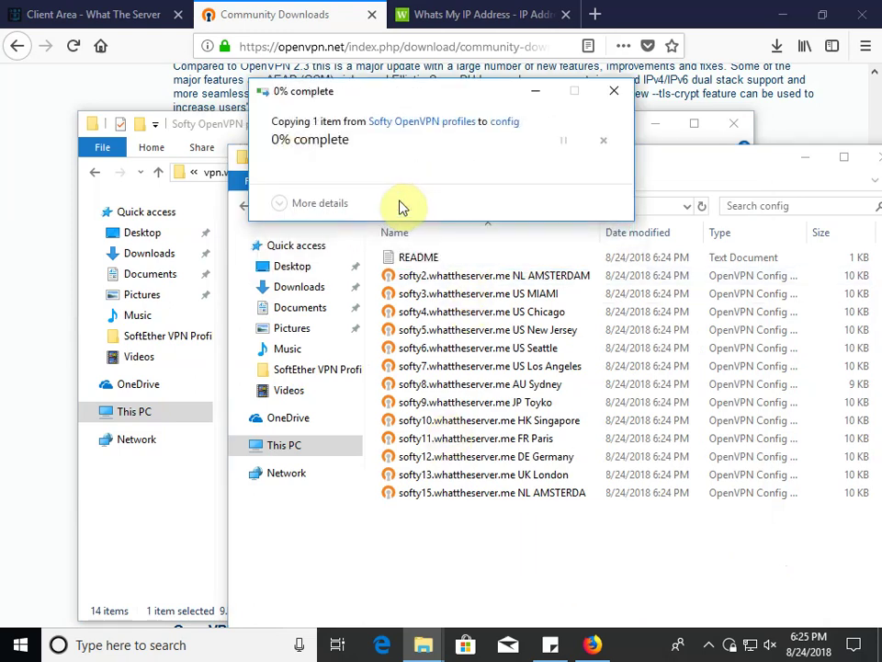
Check the network panel and the OpenVPN profile list from the hidden tray icons, without connecting
{"action": "left_click", "coordinate": [750, 647]}
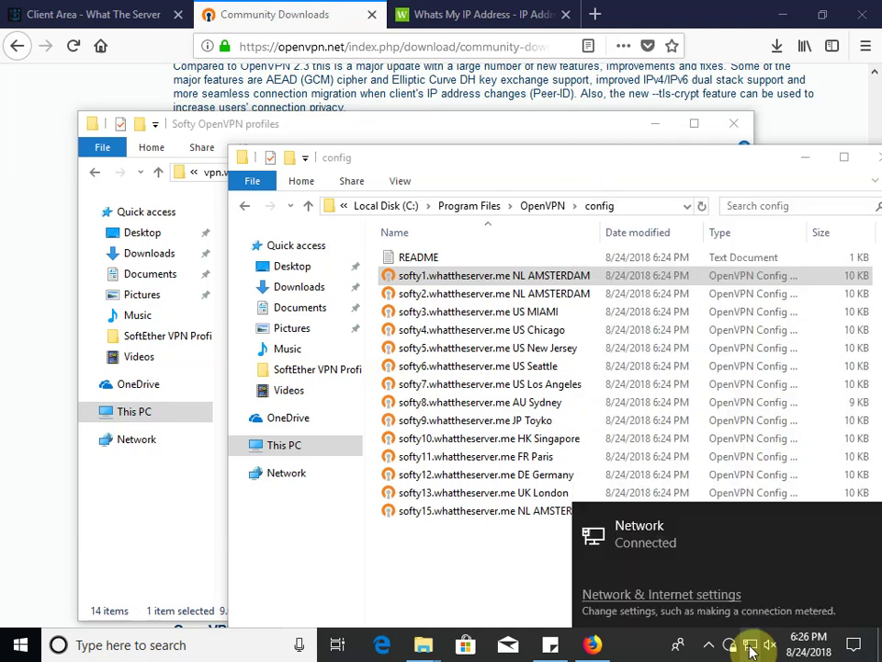
{"action": "left_click", "coordinate": [751, 649]}
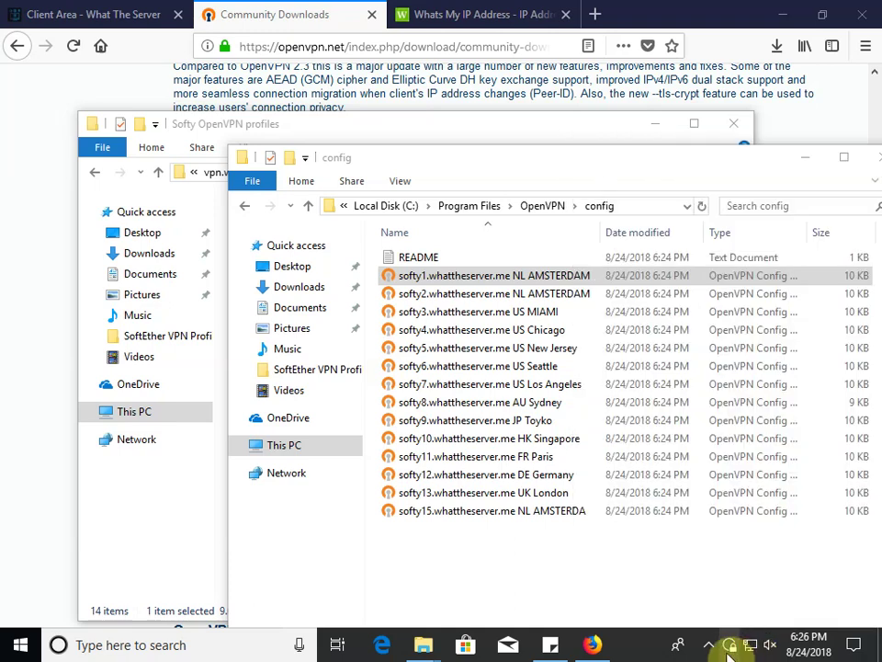
{"action": "left_click", "coordinate": [707, 646]}
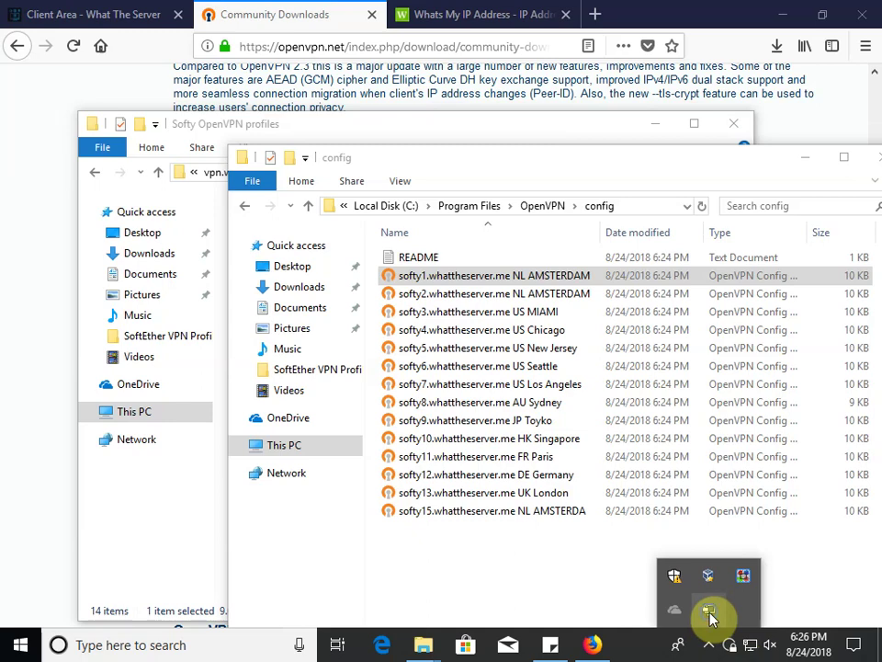
{"action": "right_click", "coordinate": [709, 614]}
{"action": "mouse_move", "coordinate": [580, 300]}
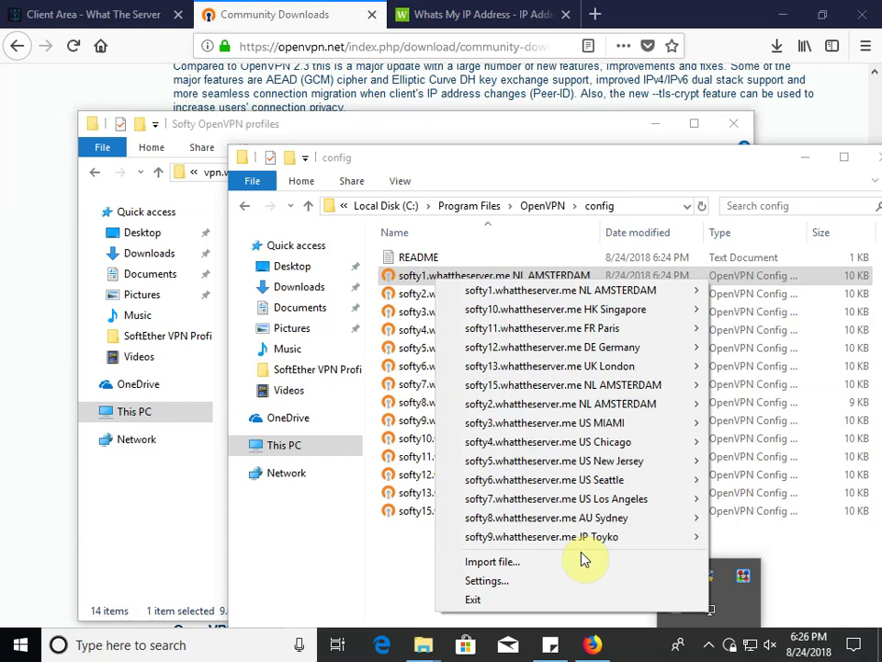
{"action": "left_click", "coordinate": [784, 601]}
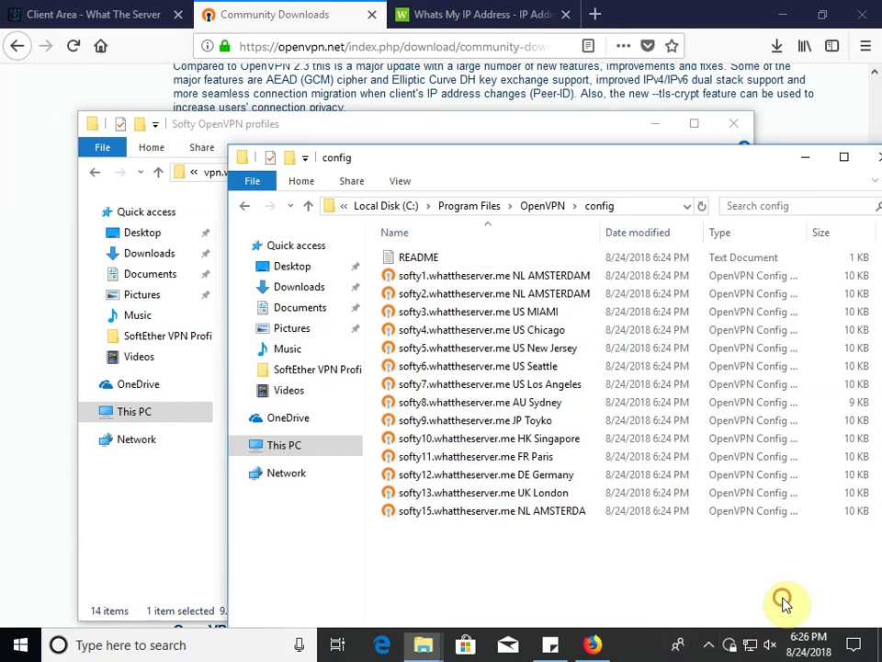
Quit the Viscosity VPN client from its tray icon menu
{"action": "right_click", "coordinate": [726, 650]}
{"action": "left_click", "coordinate": [634, 640]}
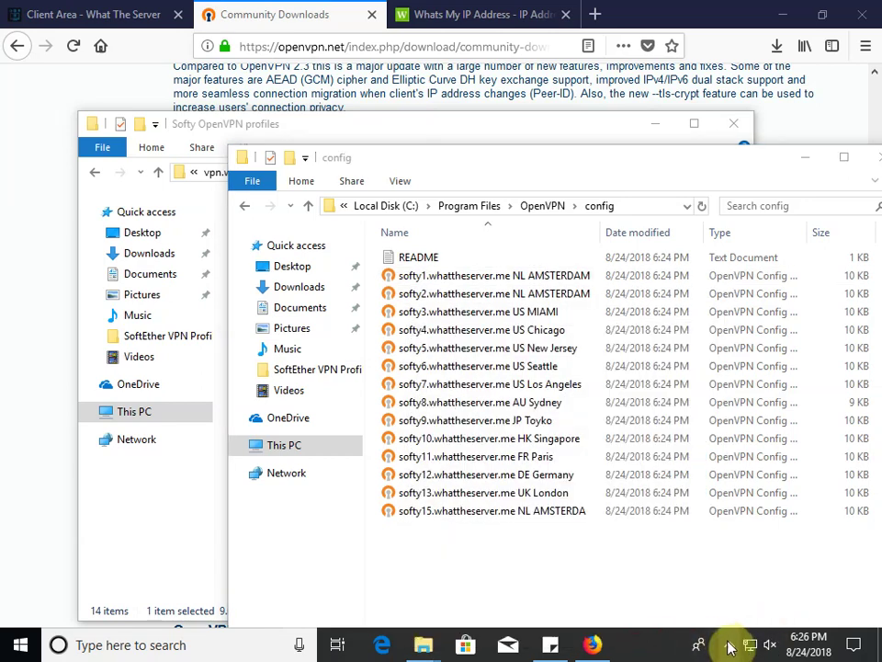
{"action": "left_click", "coordinate": [731, 640]}
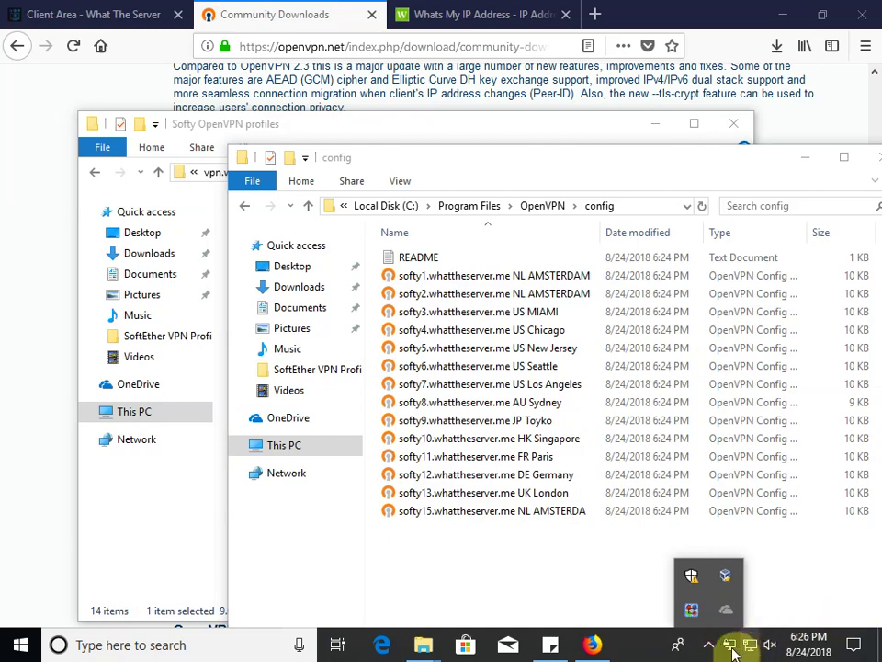
{"action": "left_click", "coordinate": [732, 648]}
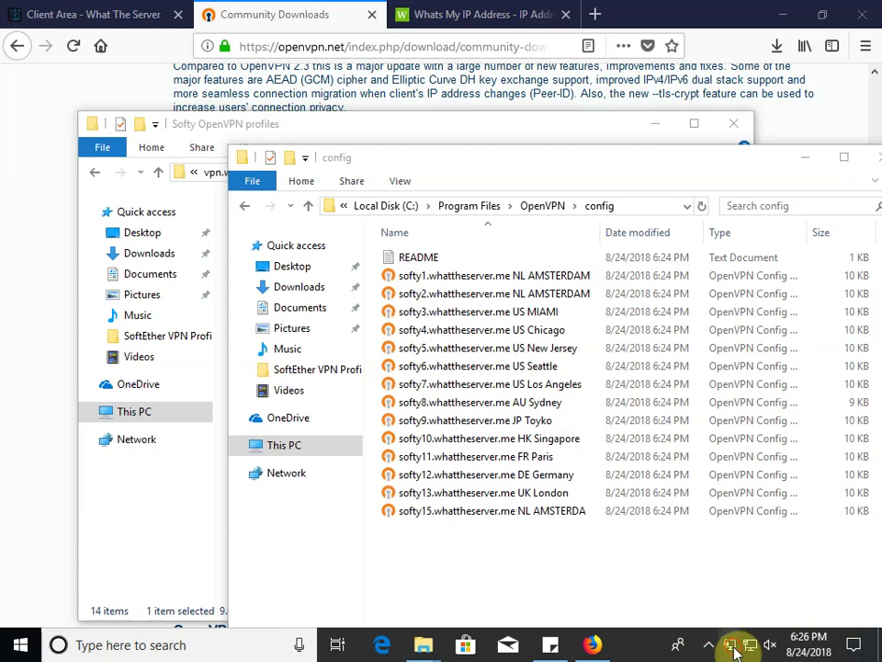
Connect to the softy1 NL AMSTERDAM profile with Save password ticked
{"action": "right_click", "coordinate": [732, 648]}
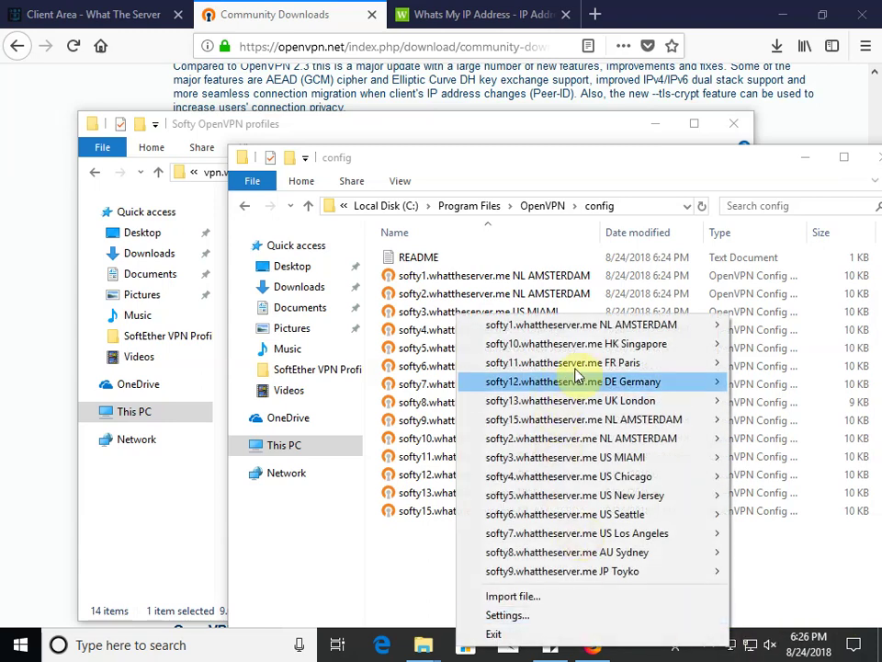
{"action": "mouse_move", "coordinate": [621, 328]}
{"action": "left_click", "coordinate": [331, 325]}
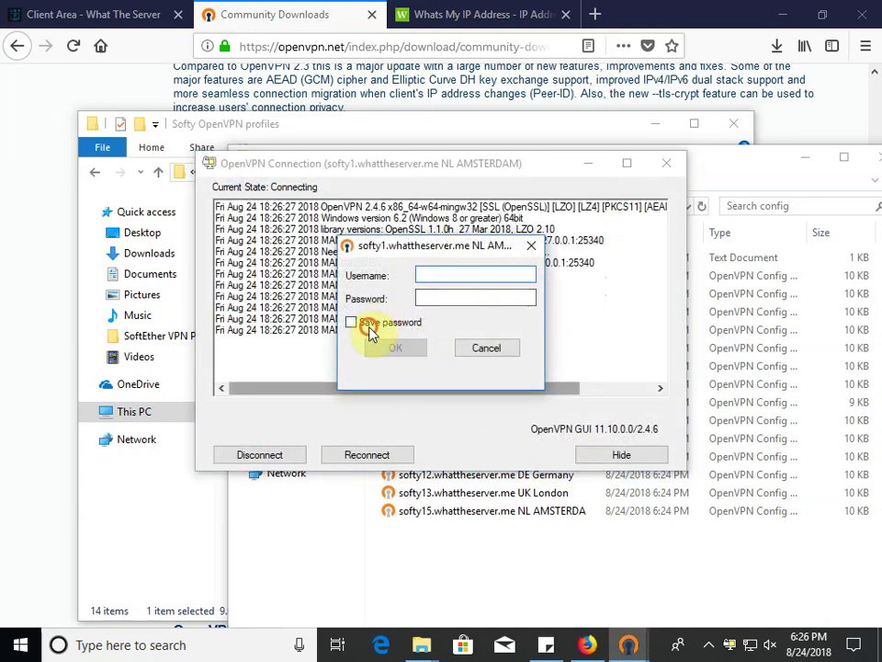
{"action": "left_click", "coordinate": [369, 326]}
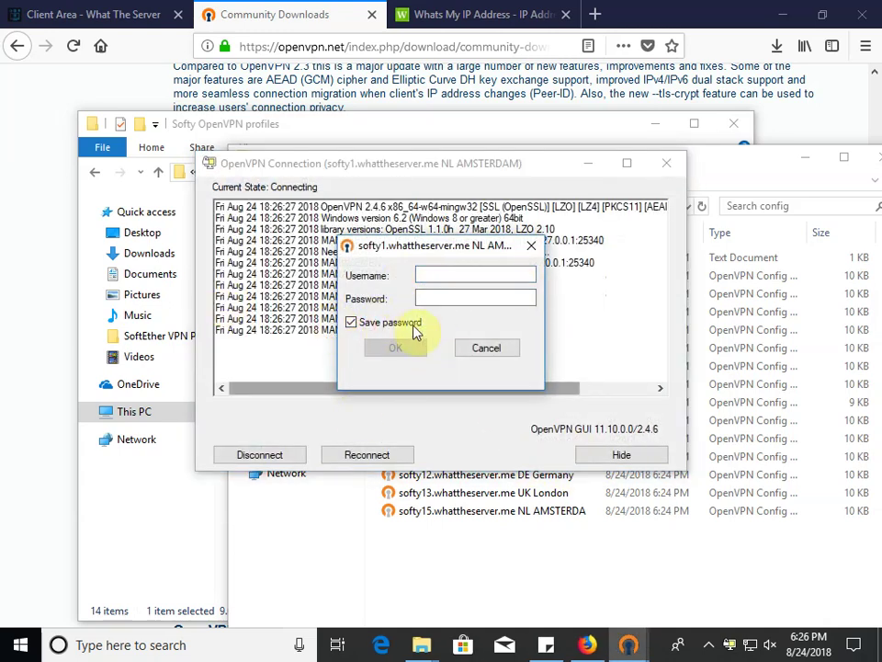
Copy the VPN username and password from Sticky Notes into the login prompt and submit
{"action": "left_click", "coordinate": [547, 647]}
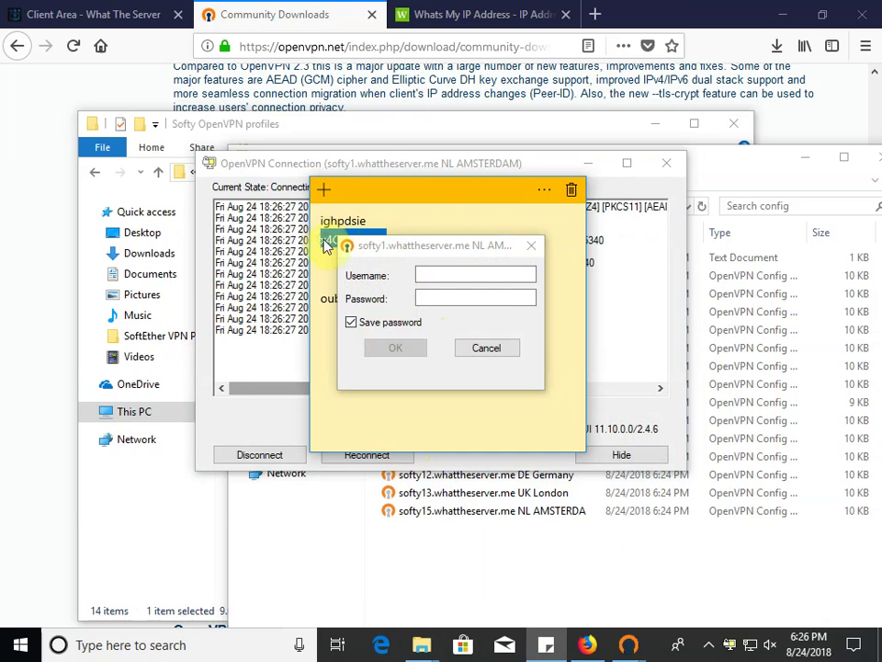
{"action": "right_click", "coordinate": [326, 246]}
{"action": "left_click", "coordinate": [318, 216]}
{"action": "left_click", "coordinate": [431, 294]}
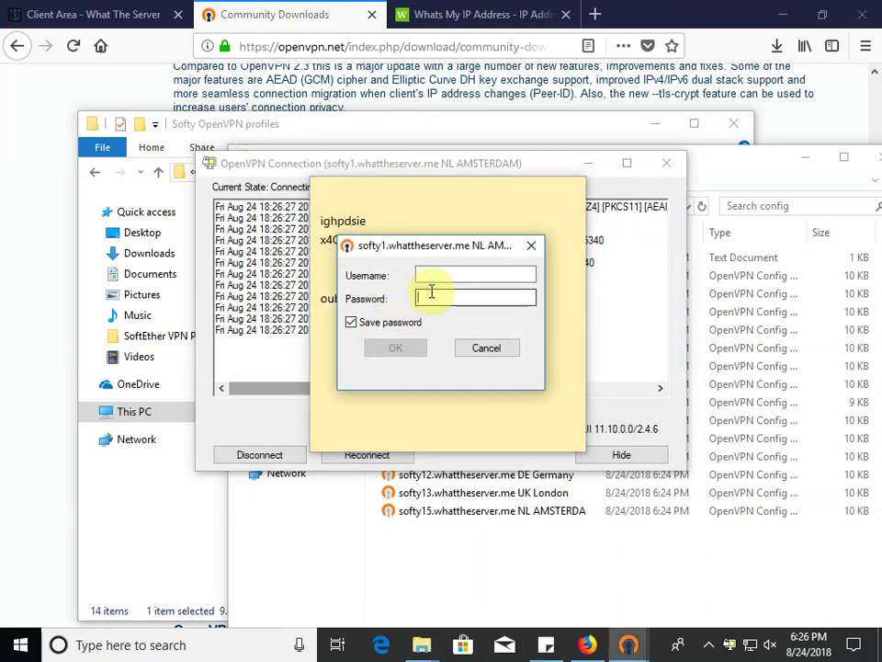
{"action": "double_click", "coordinate": [347, 221]}
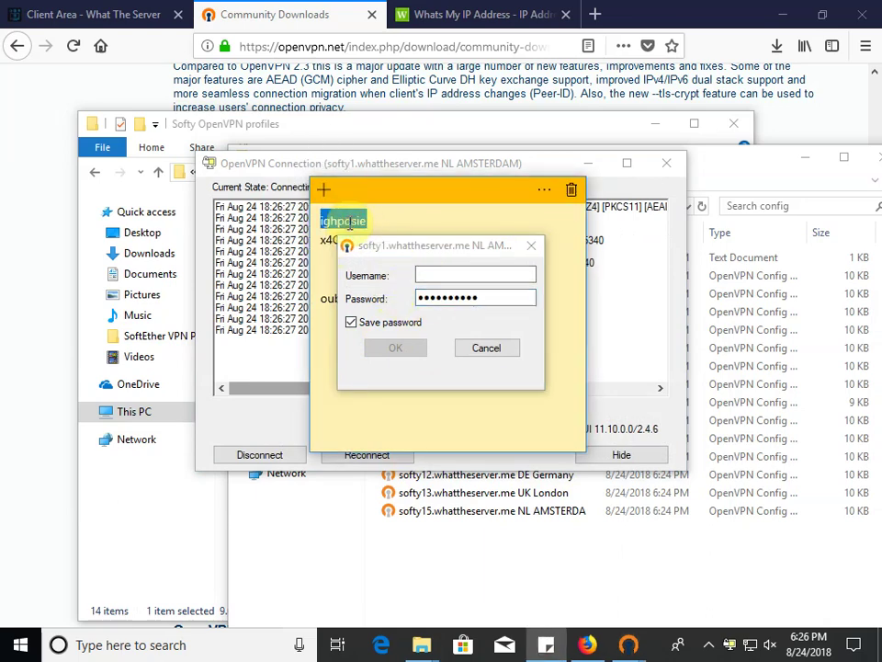
{"action": "left_click", "coordinate": [468, 278]}
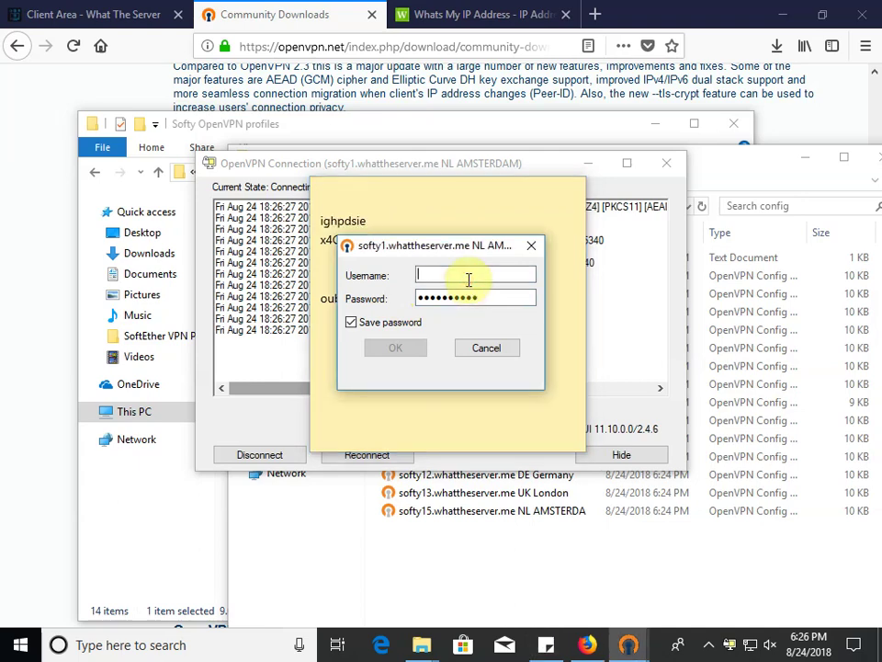
{"action": "key", "text": "ctrl+v"}
{"action": "left_click", "coordinate": [397, 348]}
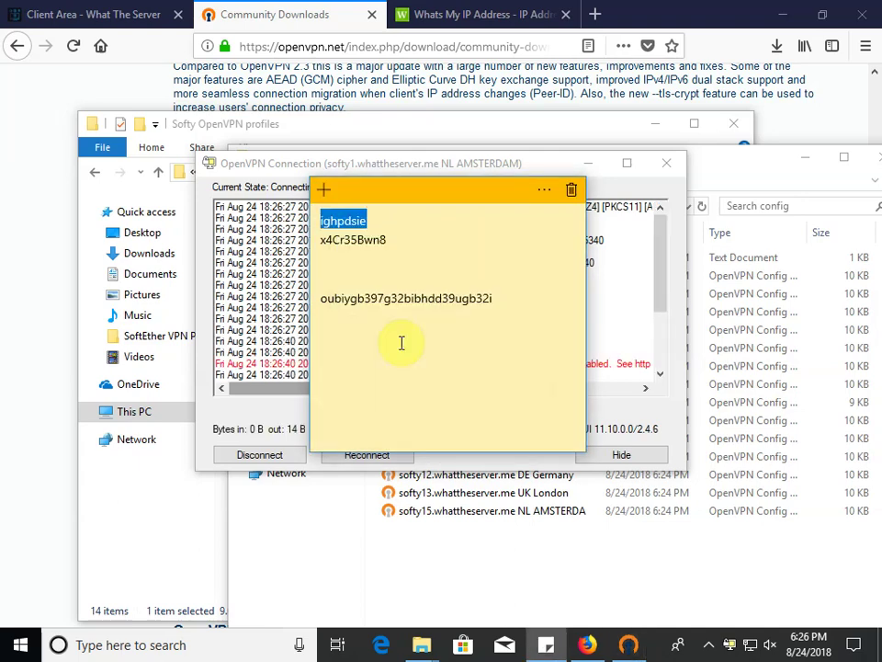
{"action": "left_click", "coordinate": [275, 309]}
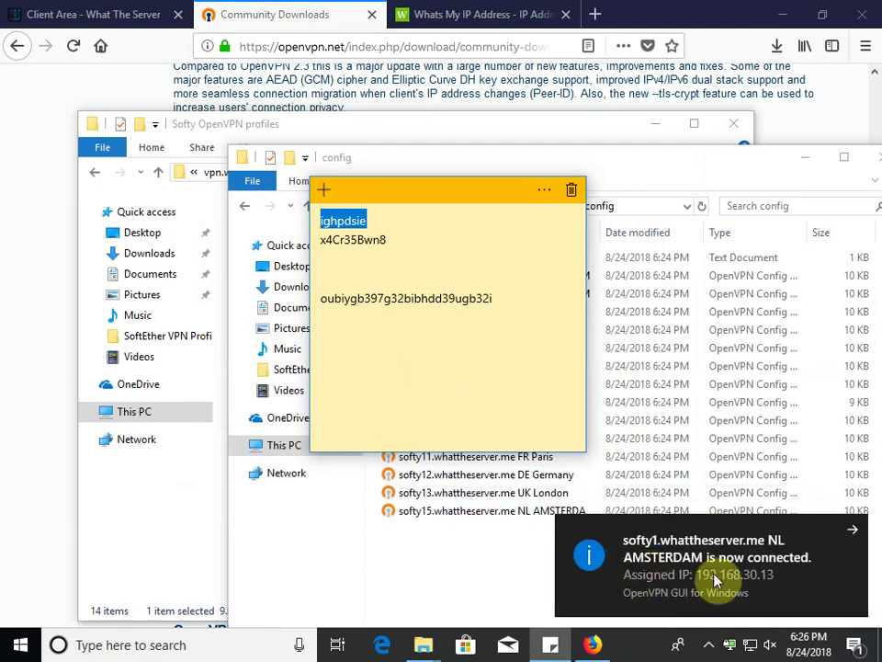
Reload the What's My IP page in Firefox to confirm the Netherlands IP 93.158.203.109
{"action": "left_click", "coordinate": [445, 558]}
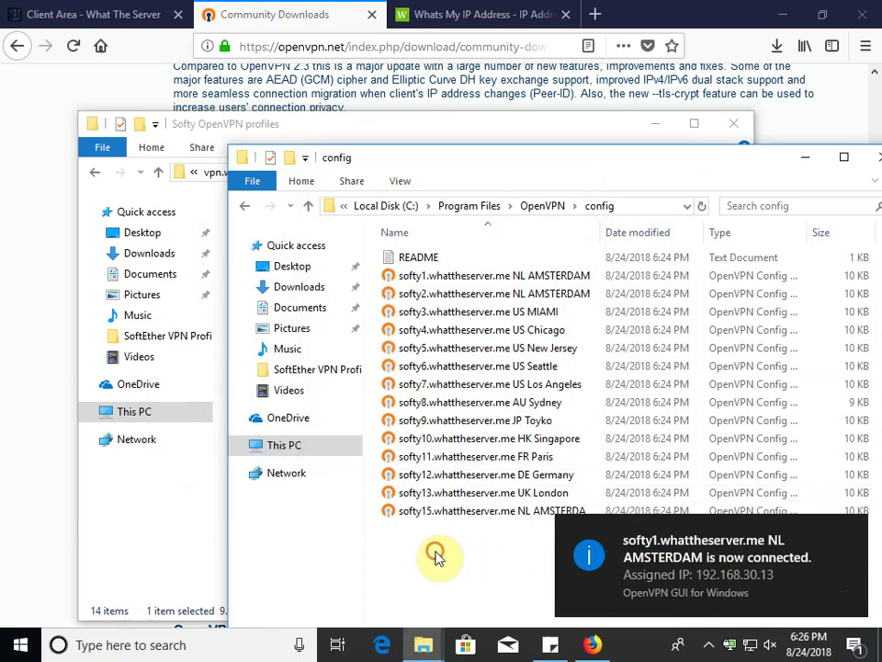
{"action": "left_click", "coordinate": [450, 18]}
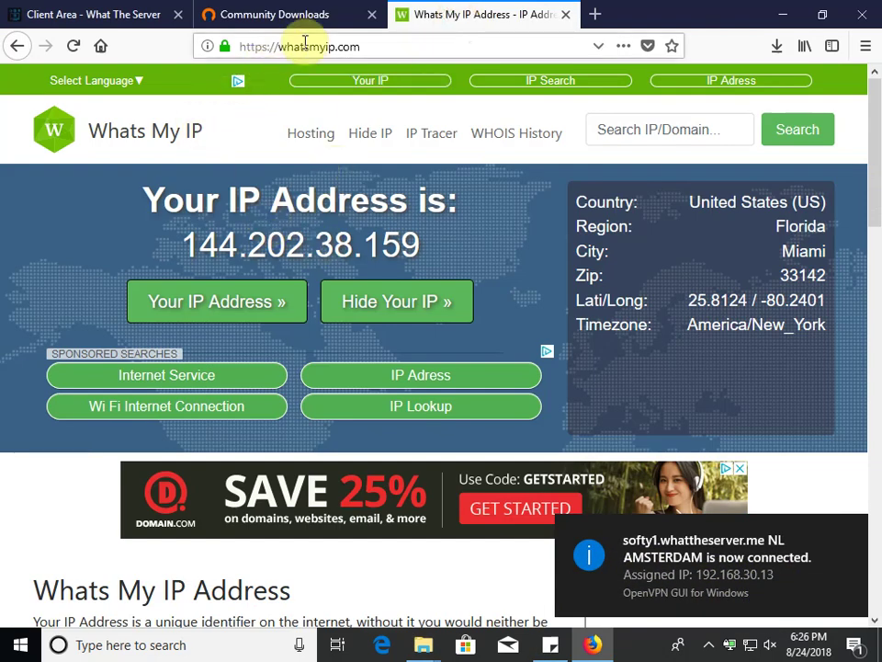
{"action": "left_click", "coordinate": [71, 48]}
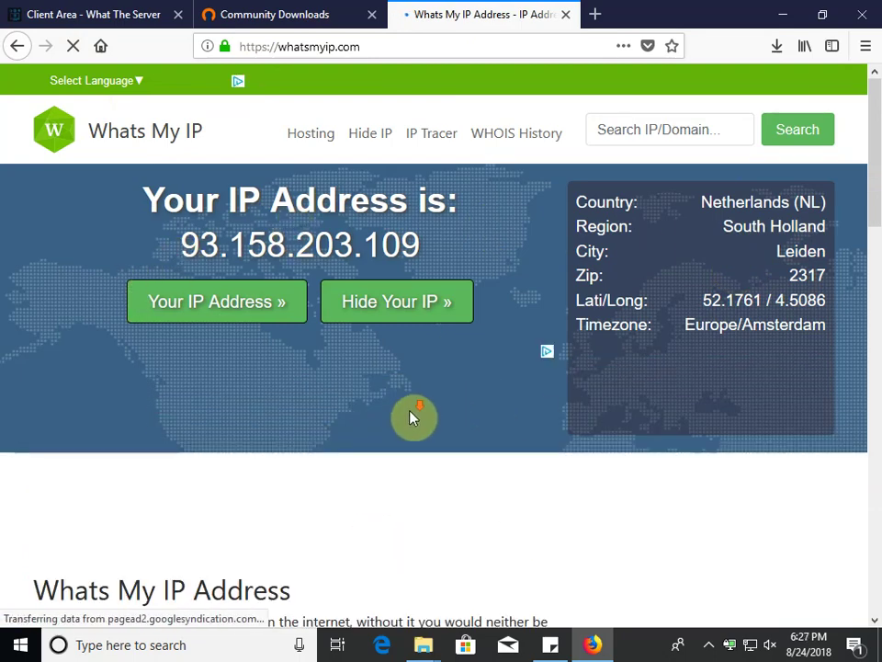
{"action": "scroll", "coordinate": [413, 418], "scroll_direction": "down", "scroll_amount": 1}
{"action": "scroll", "coordinate": [412, 418], "scroll_direction": "up", "scroll_amount": 1}
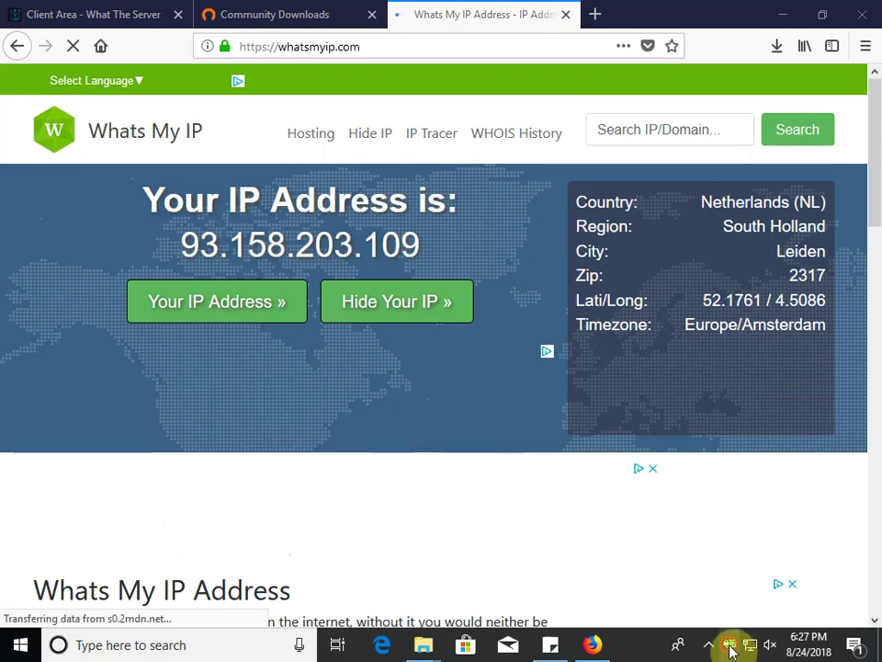
{"action": "right_click", "coordinate": [731, 646]}
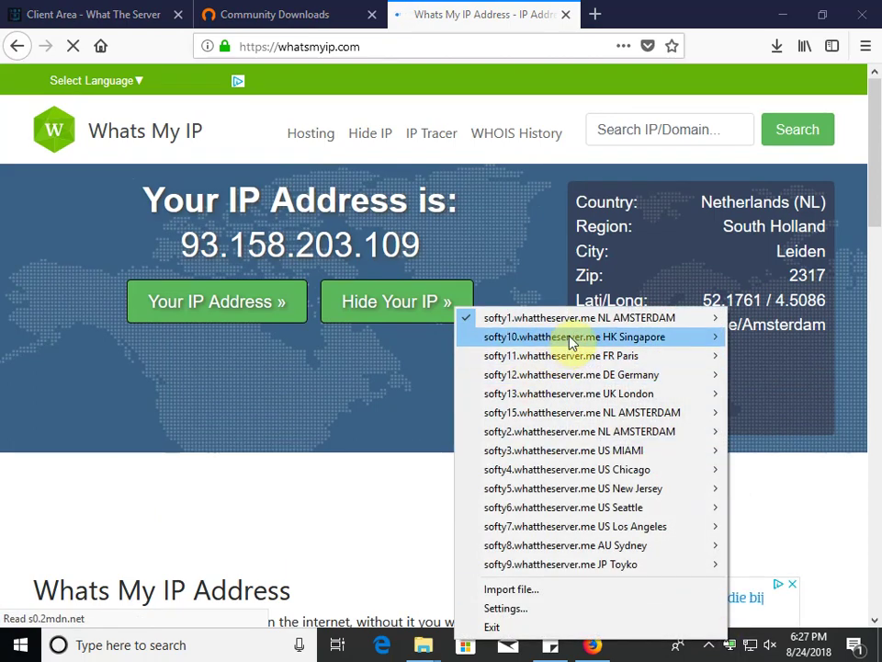
{"action": "mouse_move", "coordinate": [567, 339]}
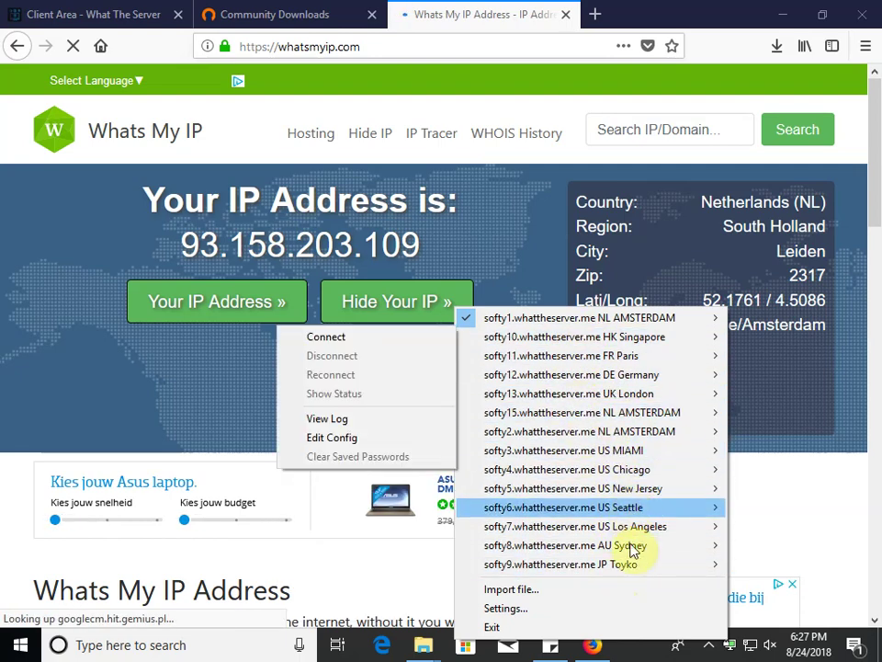
{"action": "mouse_move", "coordinate": [631, 563]}
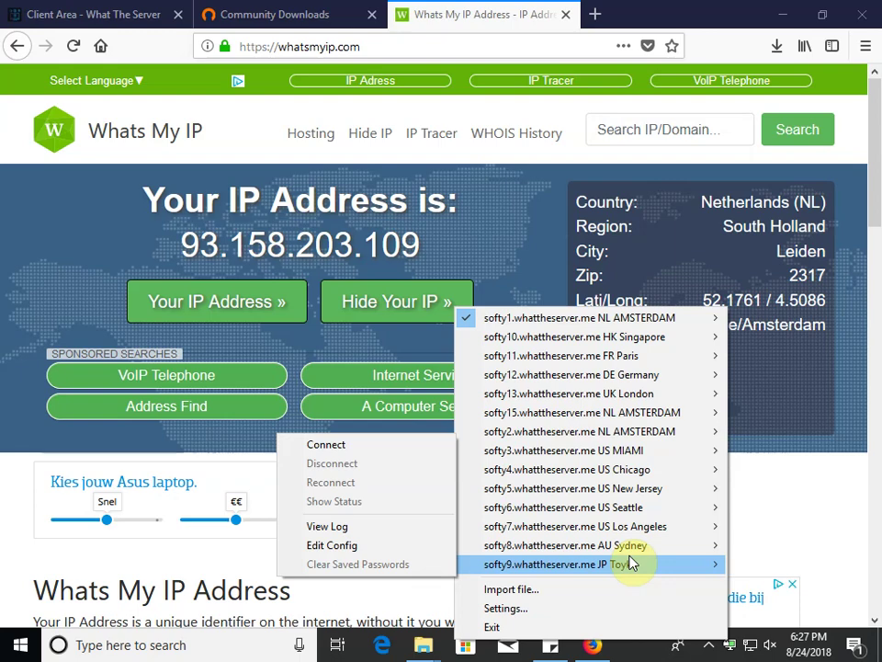
{"action": "left_click", "coordinate": [51, 221]}
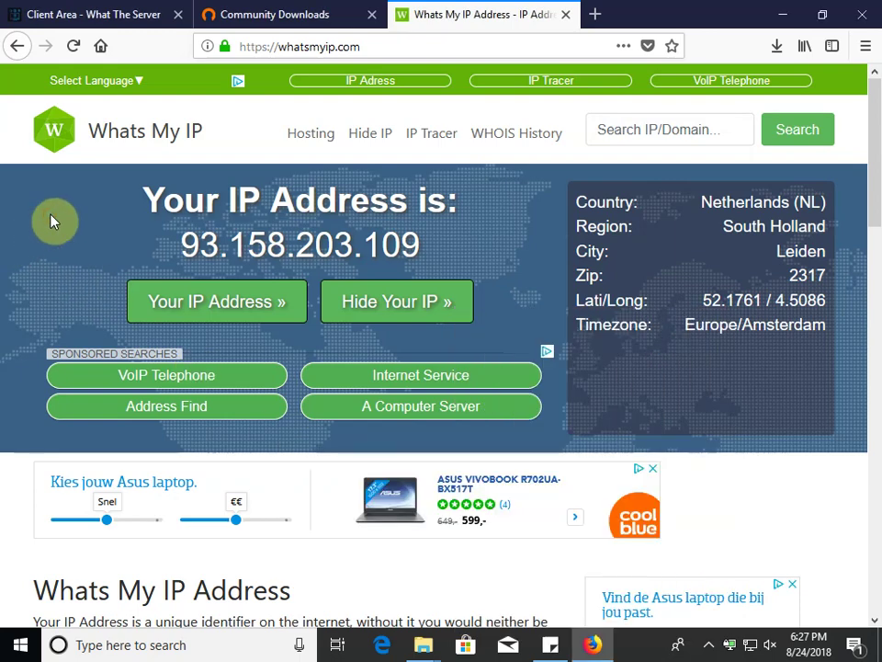